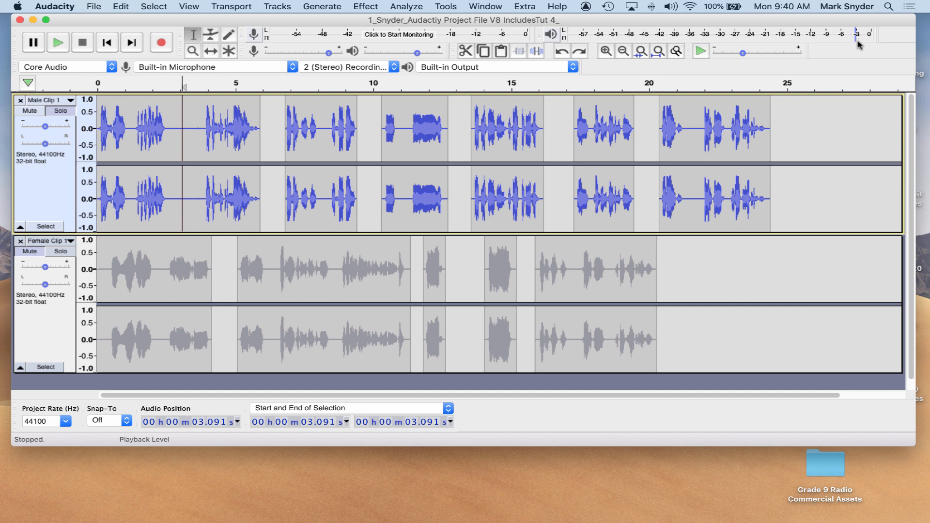
Place the playback cursor at about 13.4 s and play the tracks from there, stopping twice.
click(468, 156)
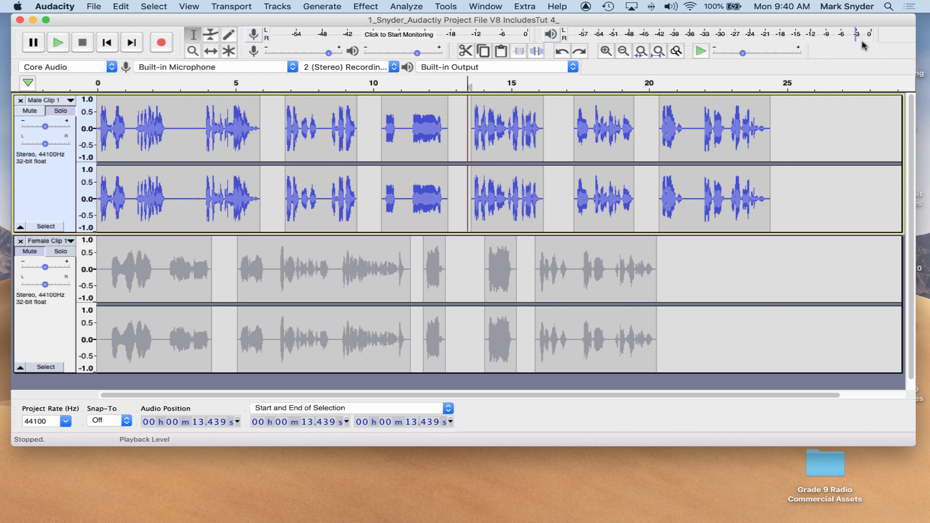
key(space)
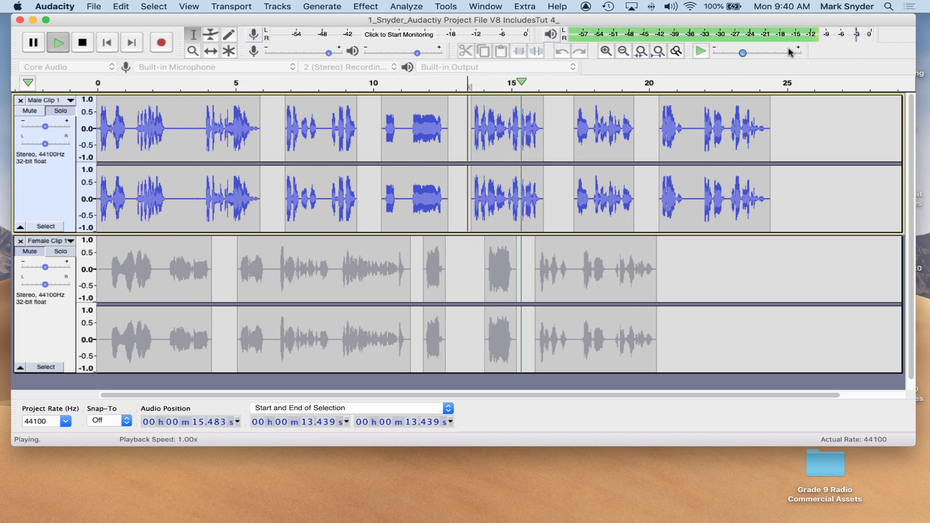
key(space)
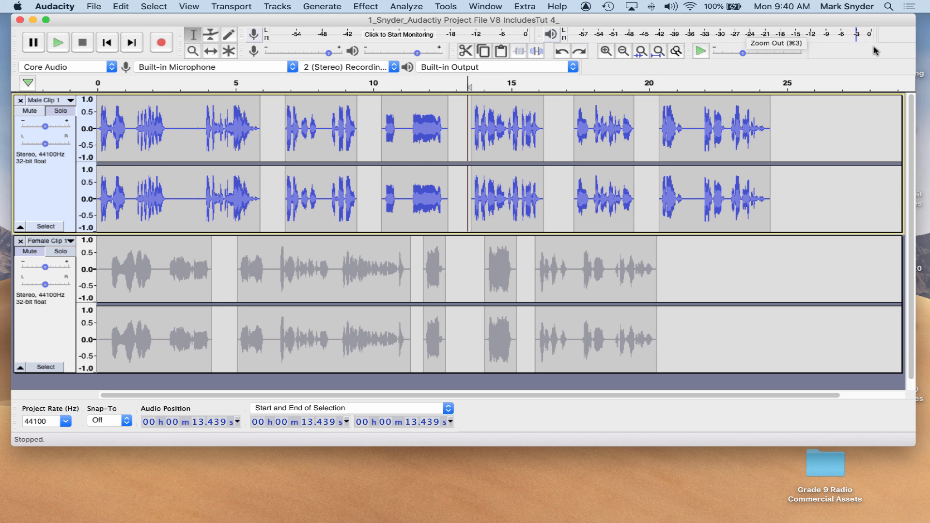
key(space)
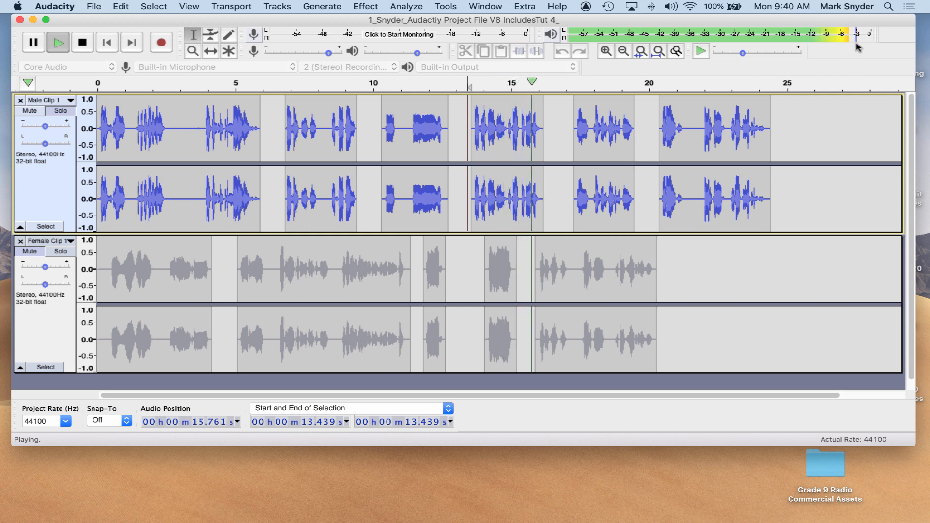
key(space)
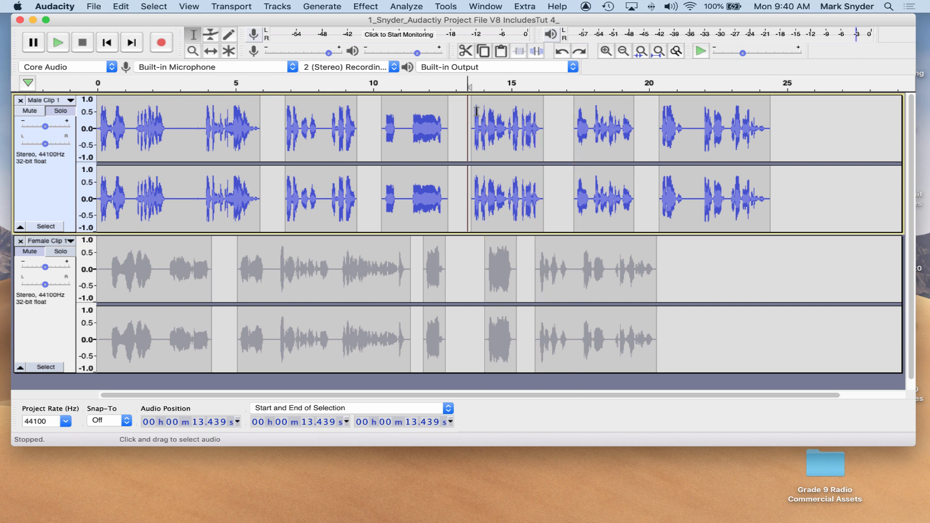
Make the Male Clip 1 track taller while keeping both tracks in view.
click(179, 231)
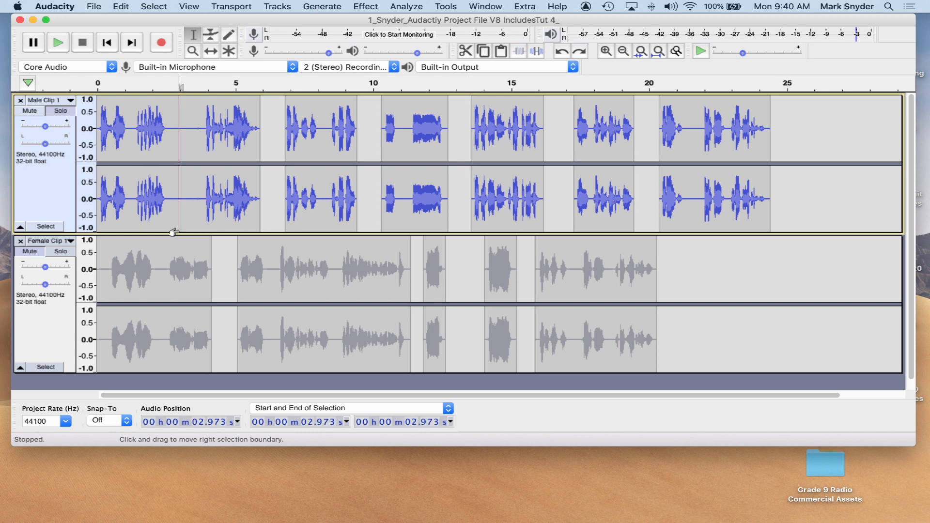
drag(180, 234, 183, 290)
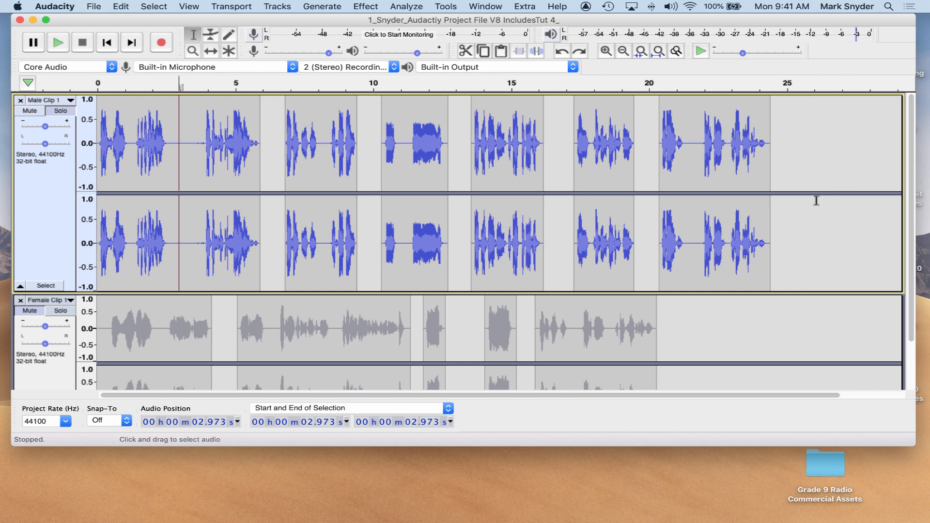
scroll(815, 202, down, 3)
scroll(812, 203, down, 1)
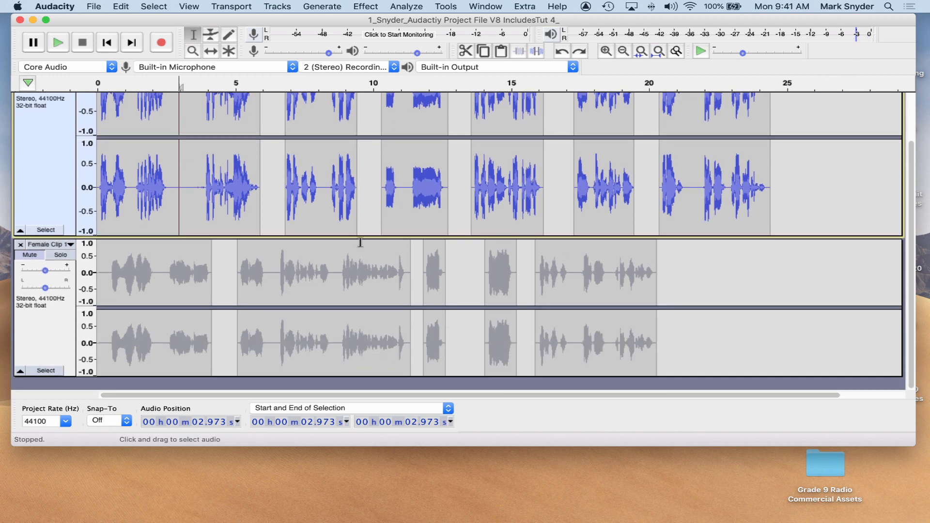
drag(363, 236, 349, 194)
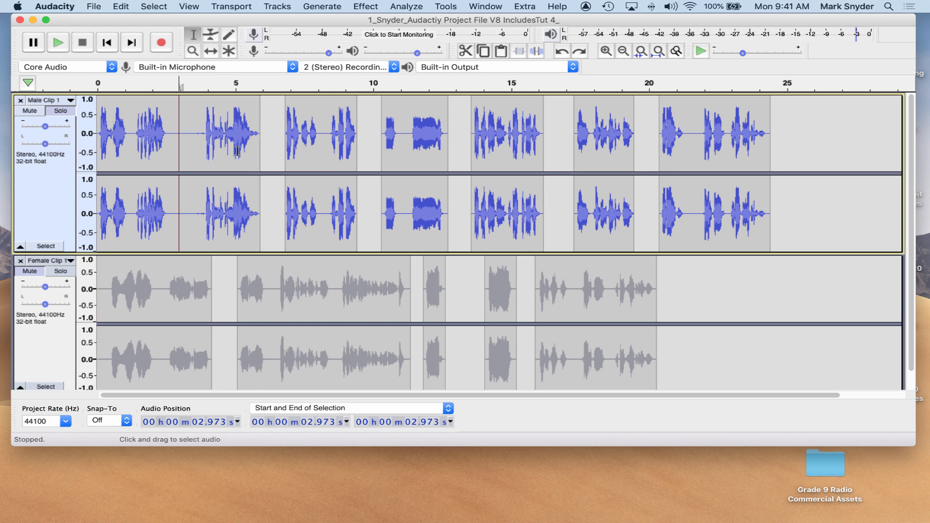
Switch to Pages and read through the Uber Eats radio commercial script table.
mouse_move(910, 515)
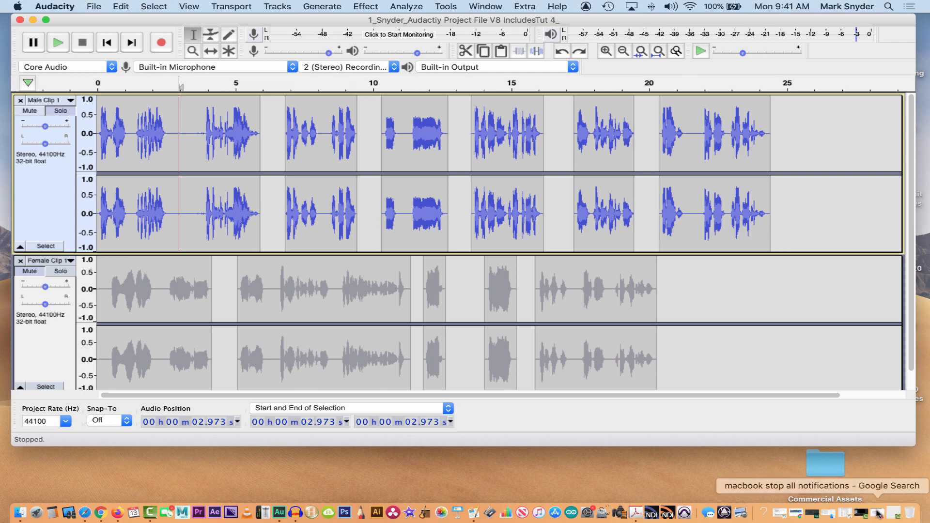
click(847, 516)
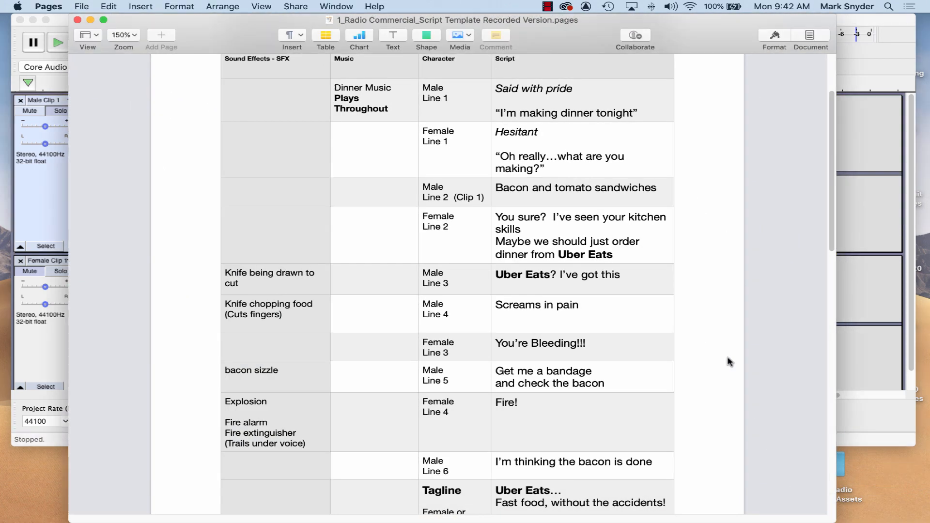
scroll(588, 217, up, 5)
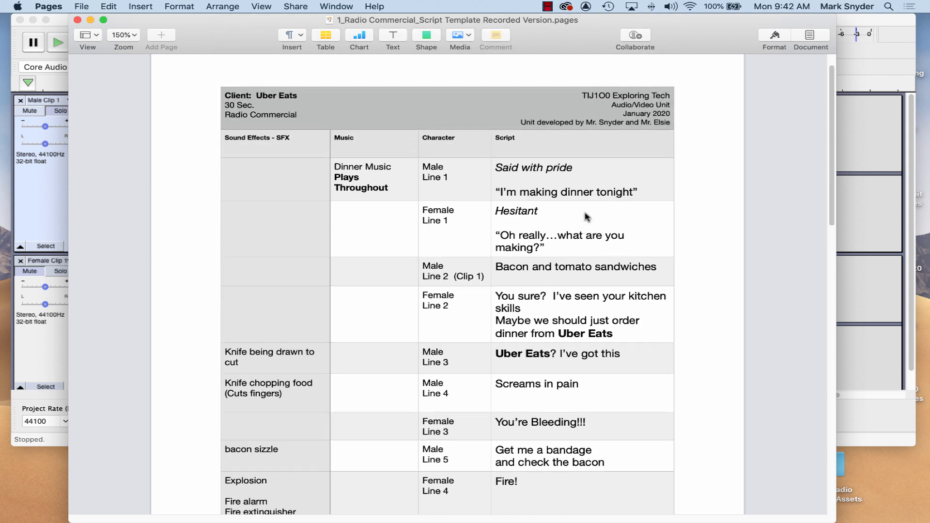
scroll(588, 217, up, 1)
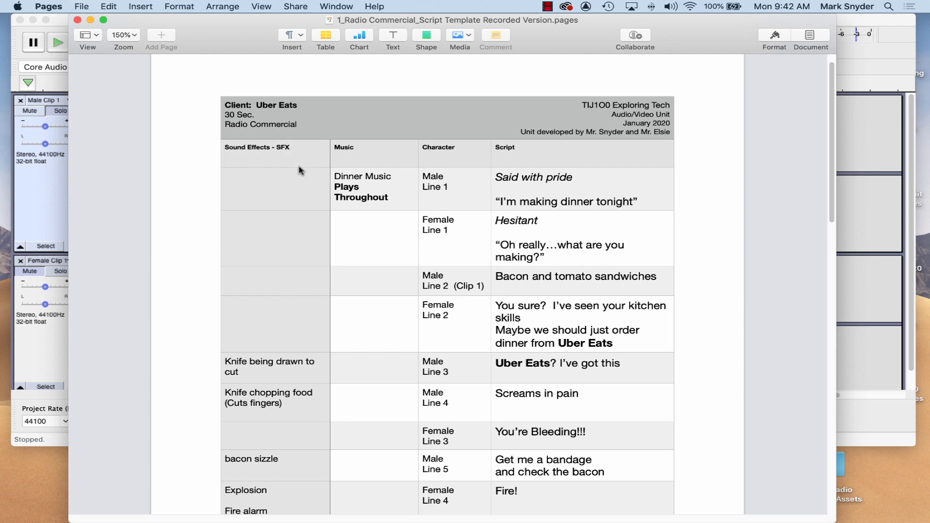
scroll(270, 179, down, 5)
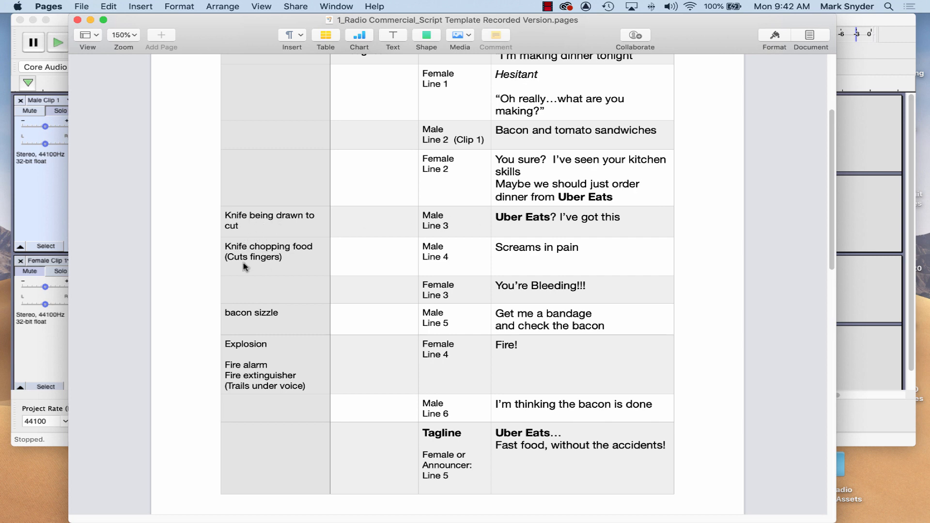
scroll(570, 339, up, 4)
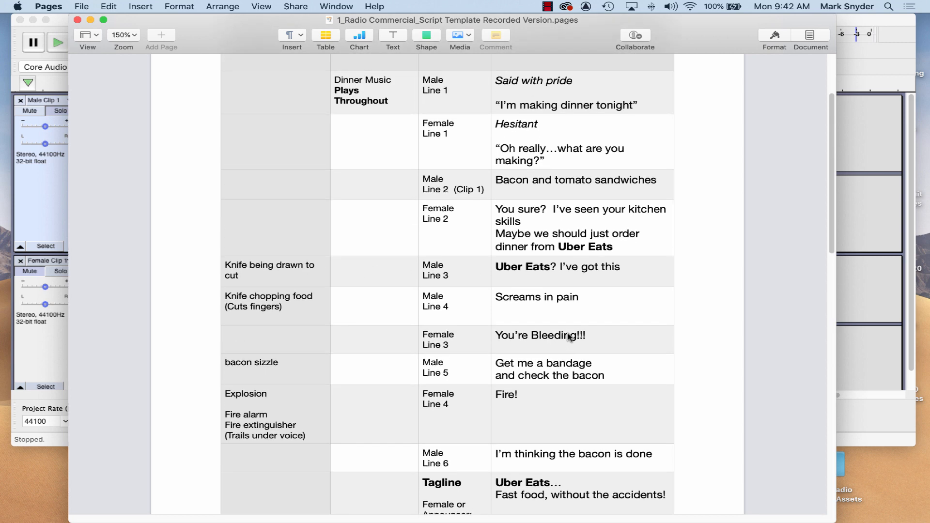
scroll(561, 305, up, 2)
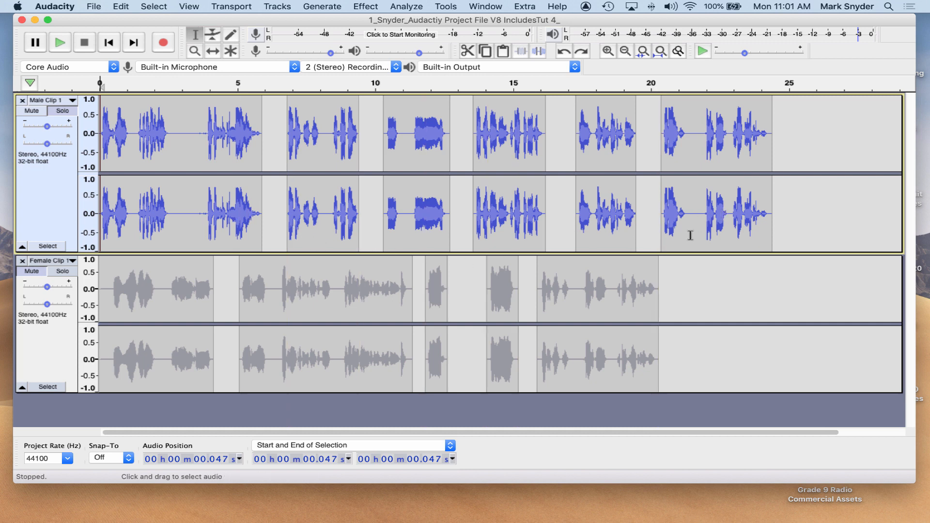
Zoom in on the start of the tracks and play from the beginning, pausing around 3 seconds.
click(102, 133)
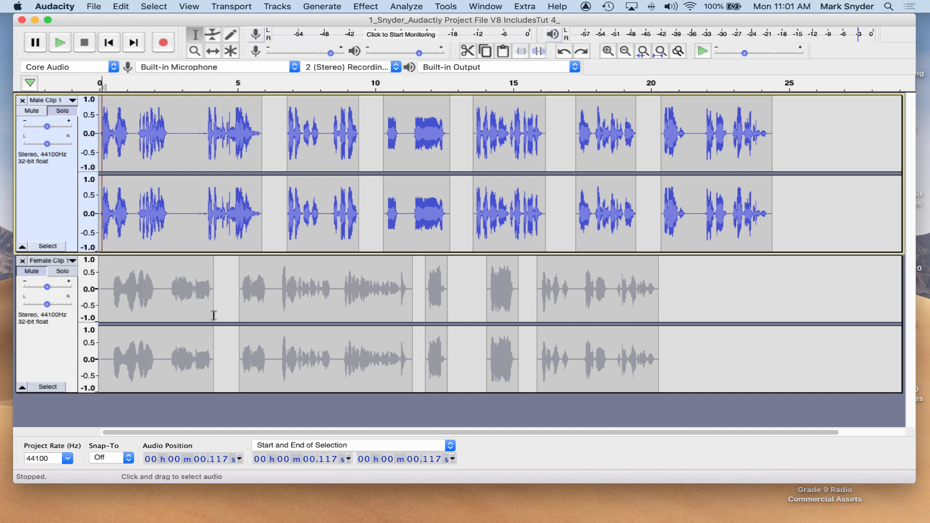
click(608, 51)
click(608, 50)
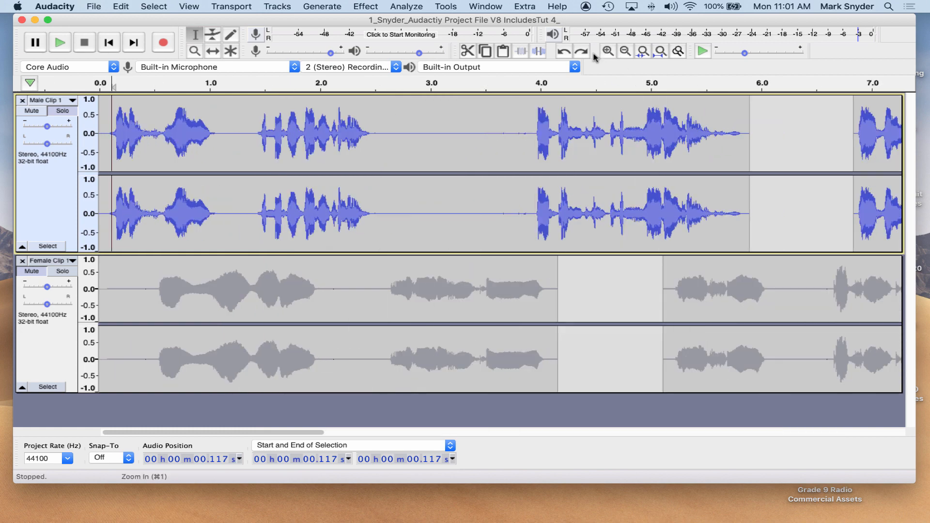
click(99, 102)
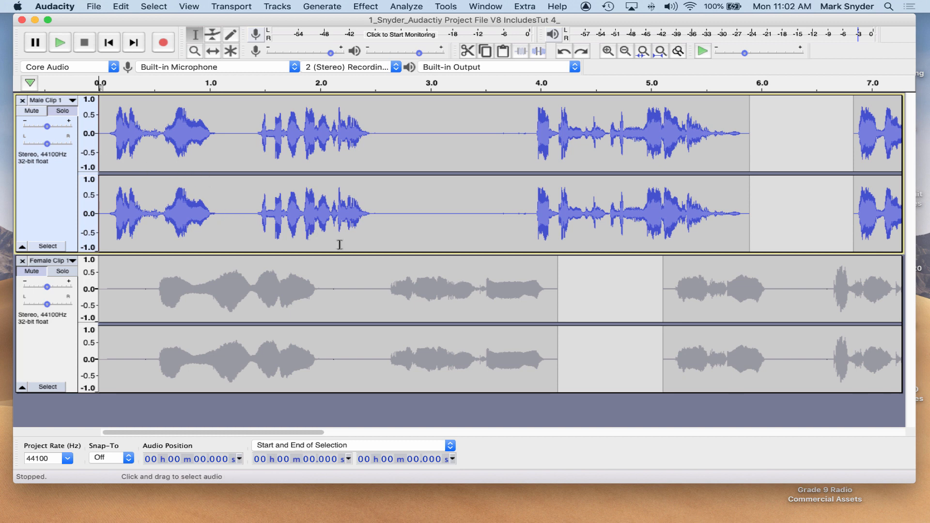
key(space)
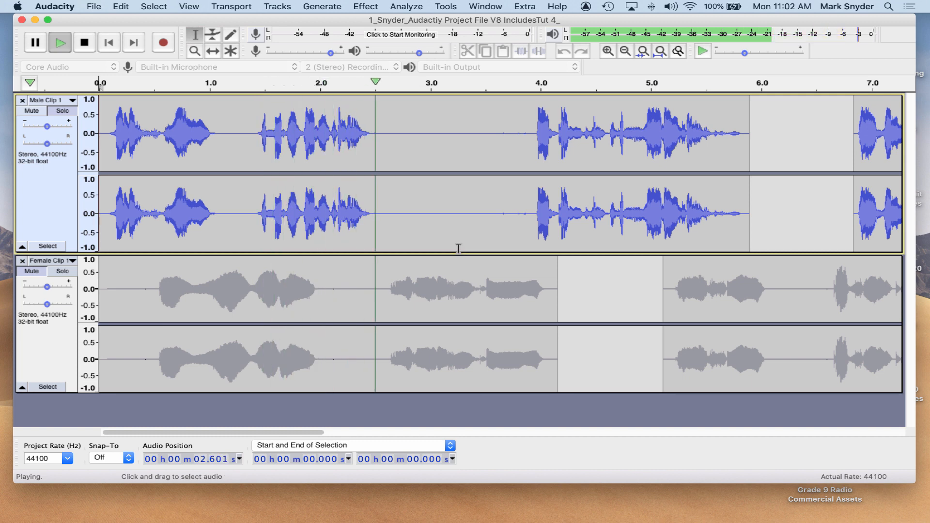
key(p)
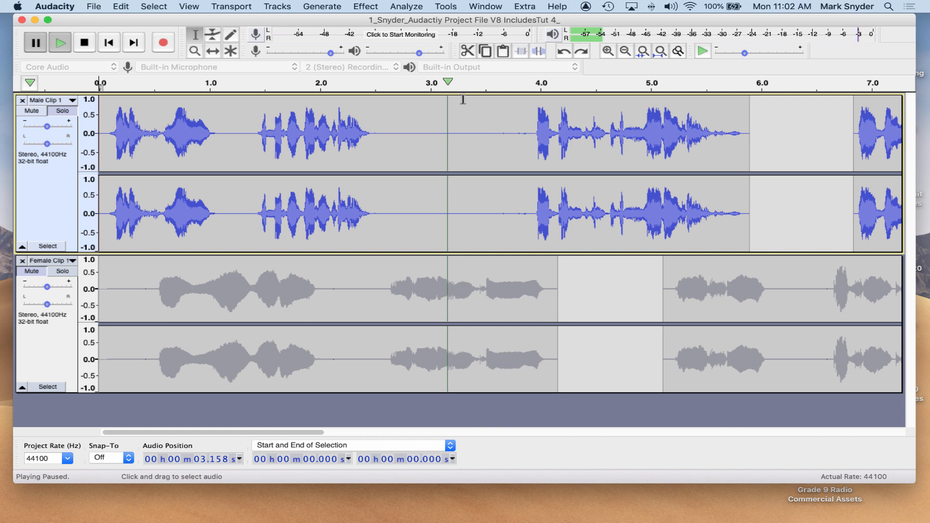
click(122, 6)
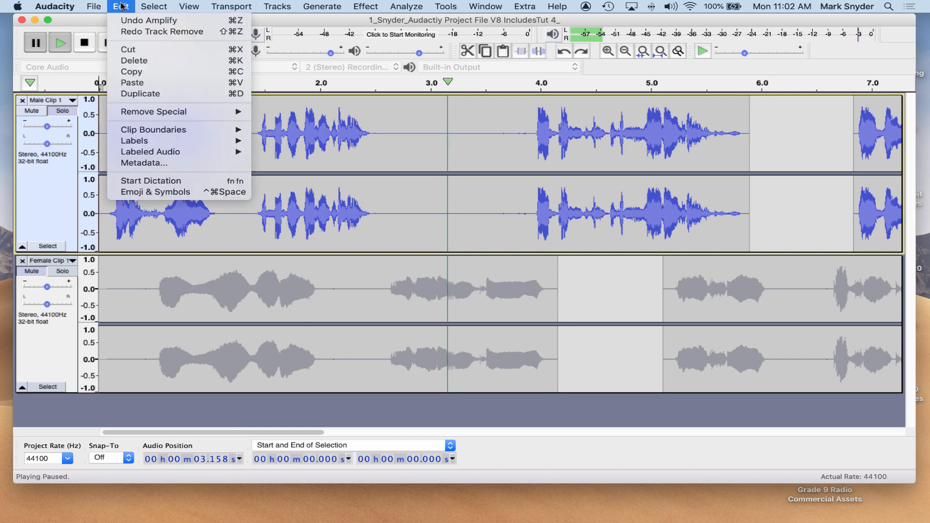
mouse_move(183, 131)
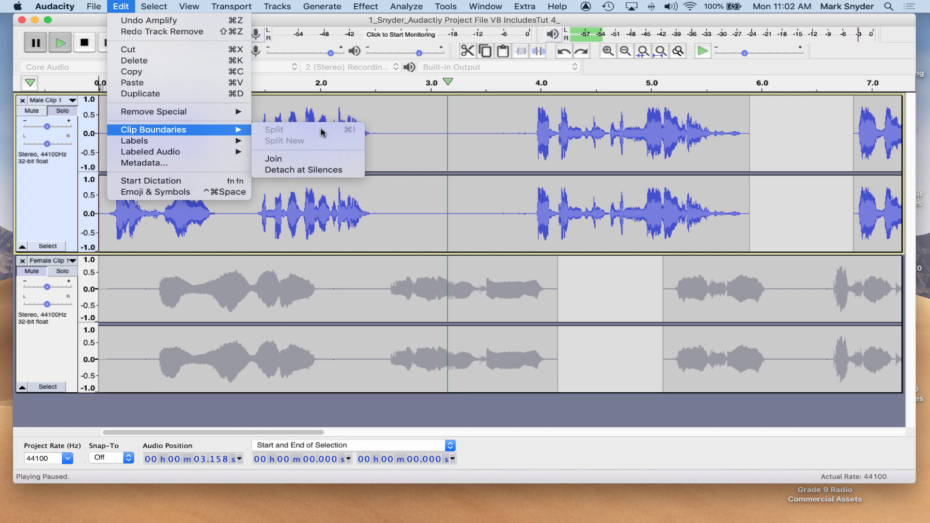
click(410, 141)
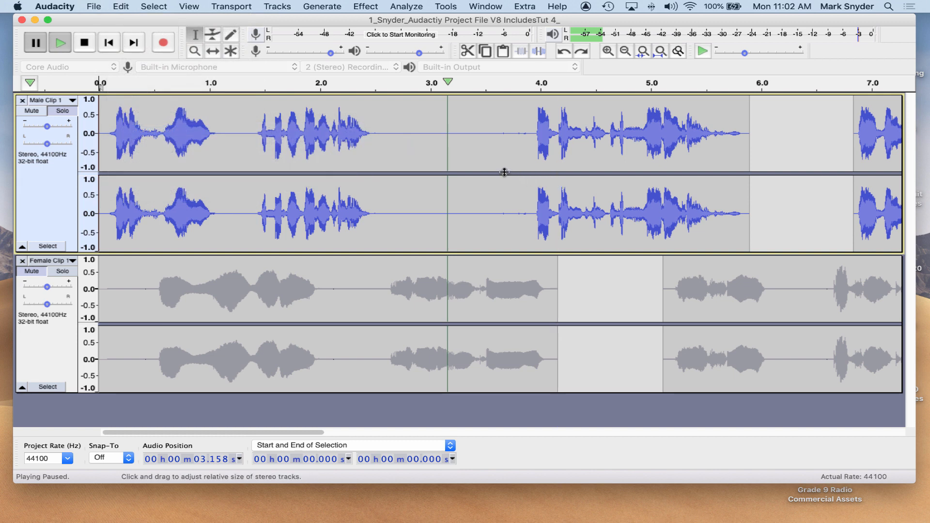
Place the cursor at about 3.6 s and zoom out to show the whole project.
click(500, 126)
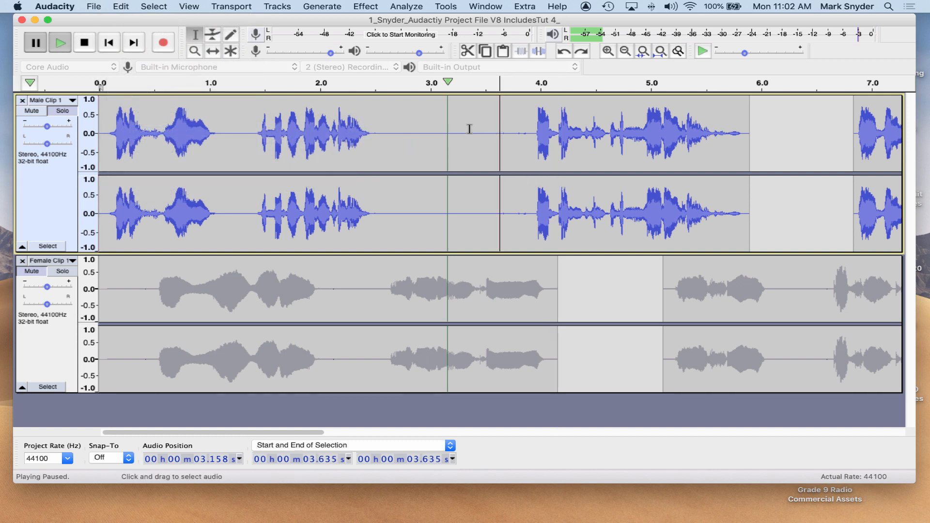
click(625, 51)
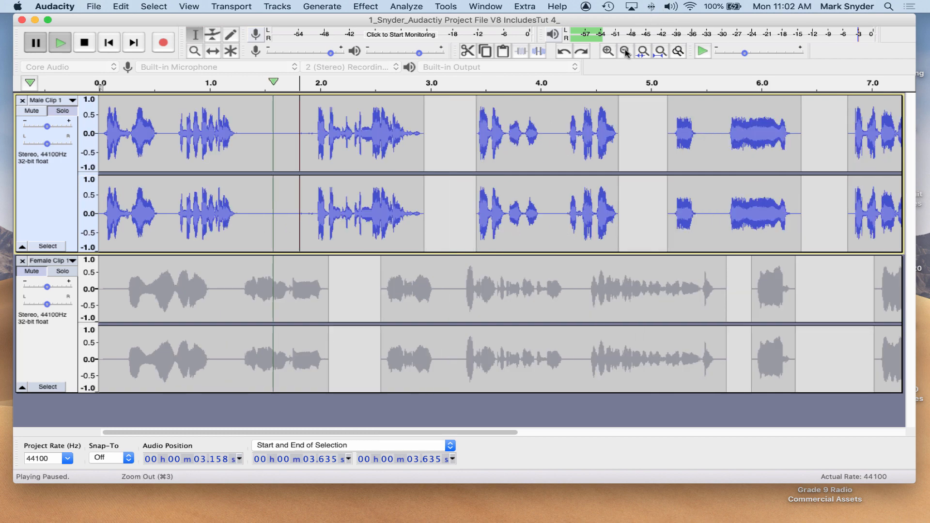
double_click(625, 51)
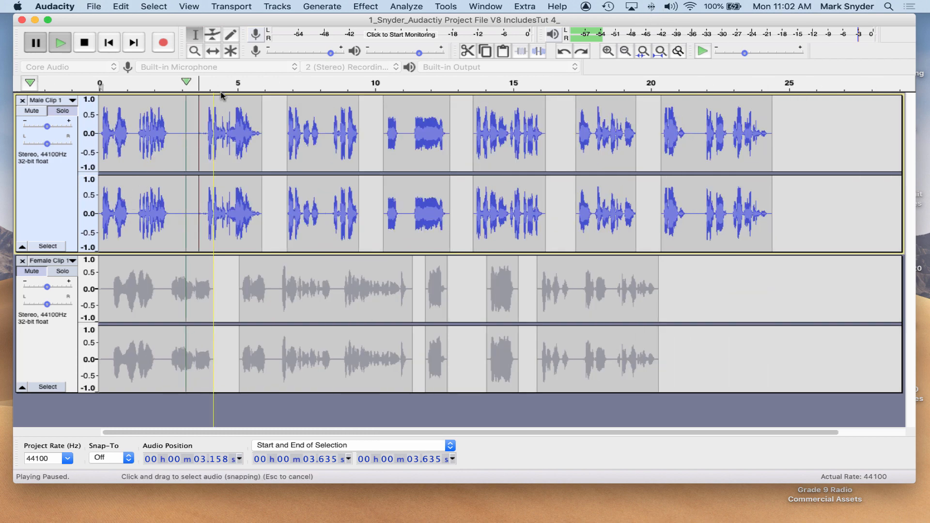
Return to the Selection tool and play the project from the beginning, then stop.
click(211, 52)
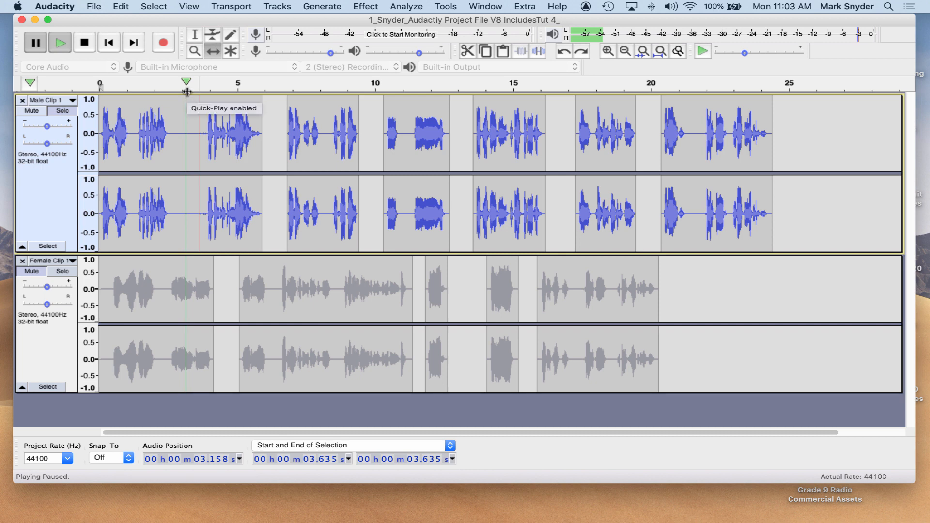
click(195, 35)
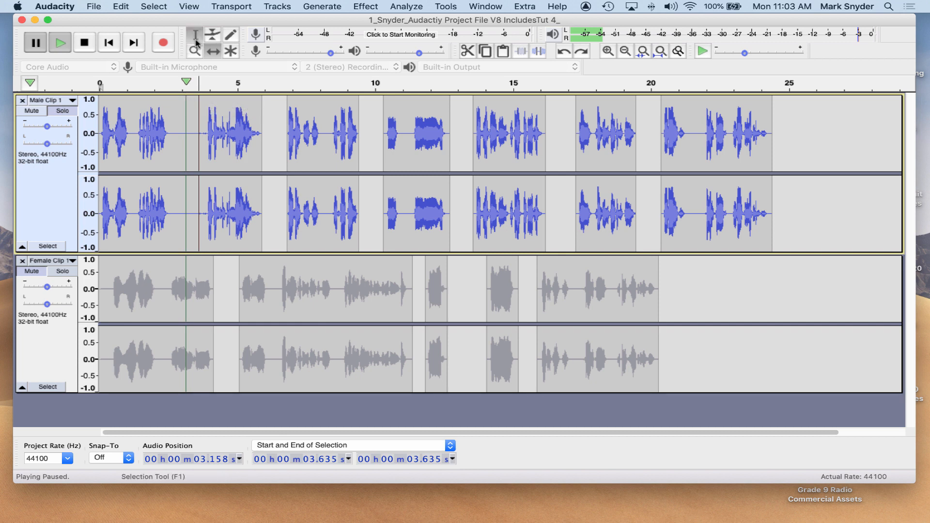
click(100, 126)
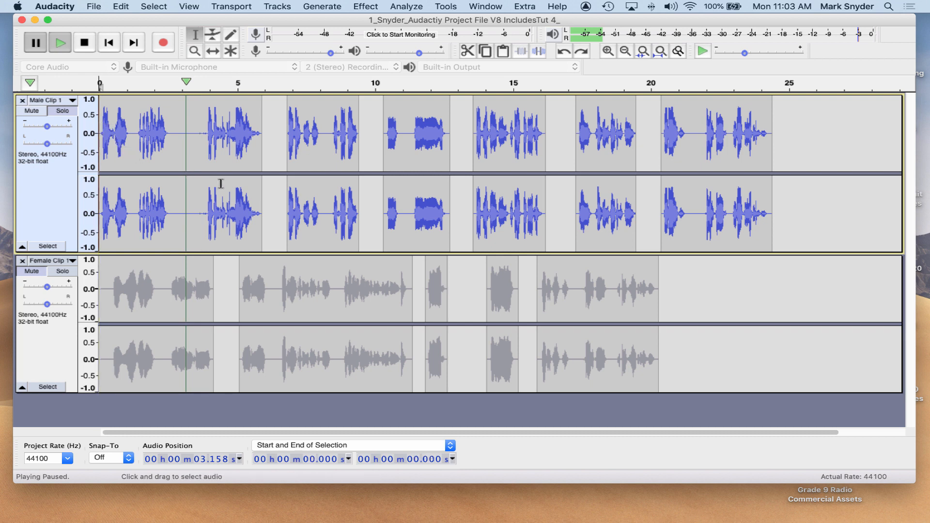
key(space)
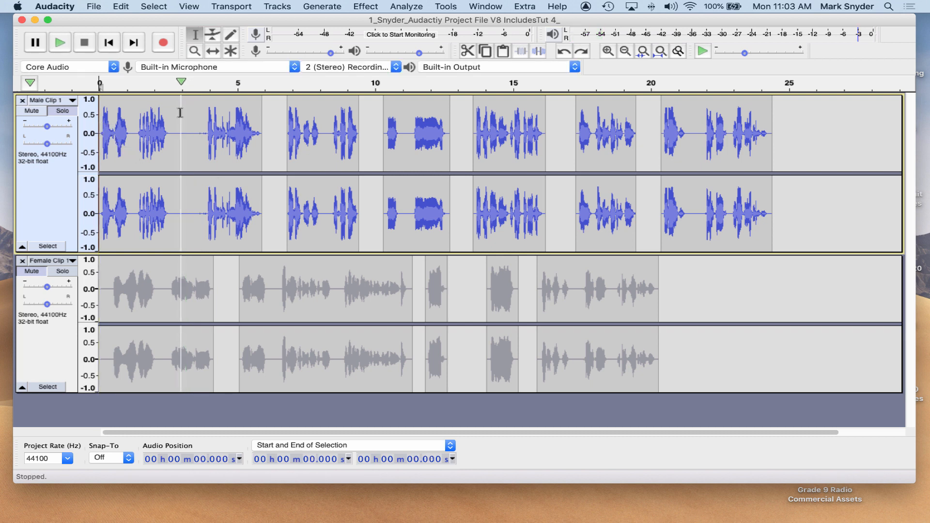
key(space)
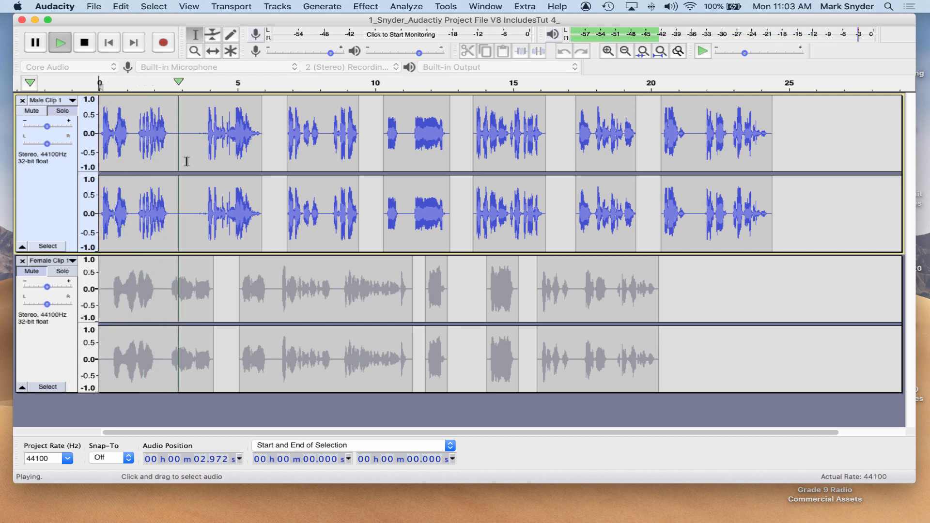
key(space)
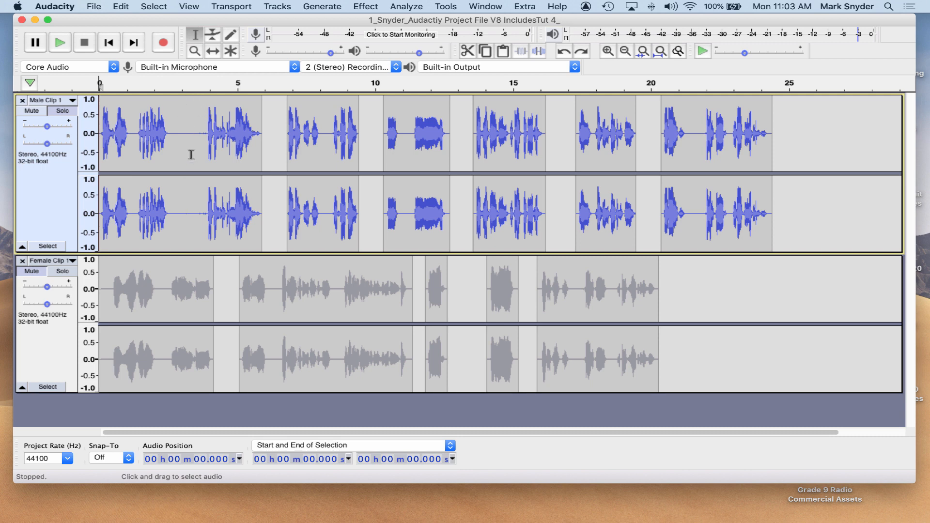
Split the male voice track at about 3.08 s.
click(609, 51)
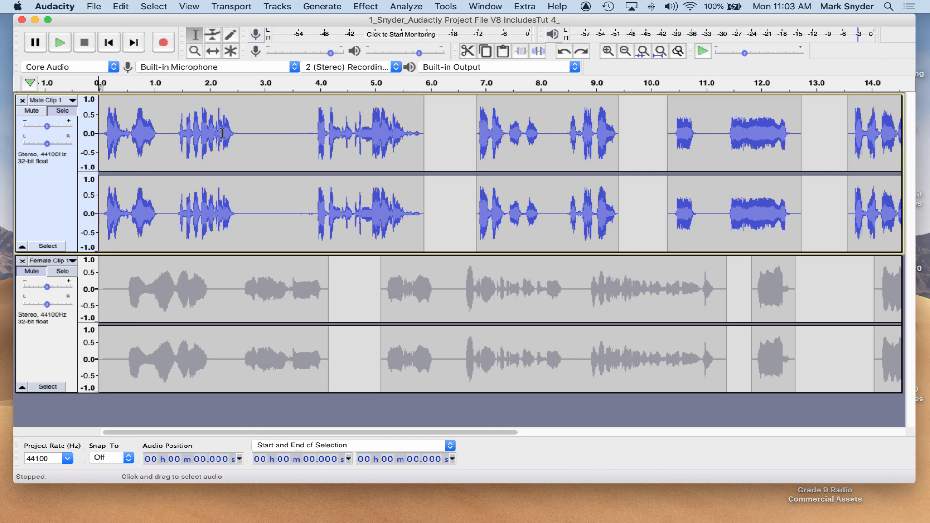
click(269, 119)
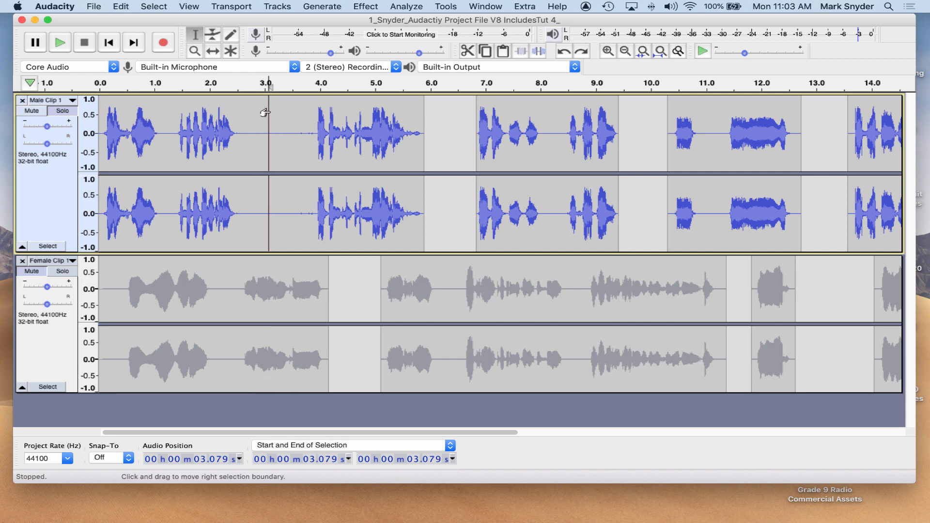
click(122, 8)
mouse_move(180, 129)
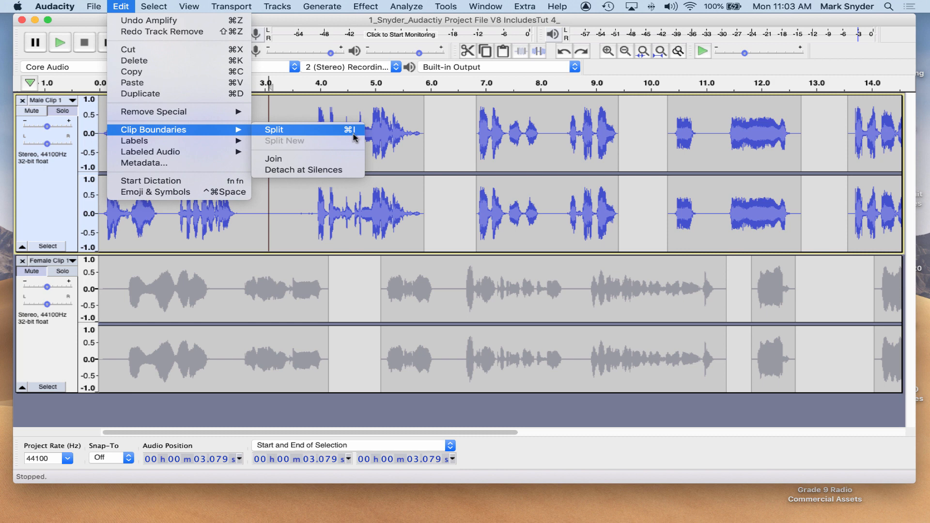
click(294, 136)
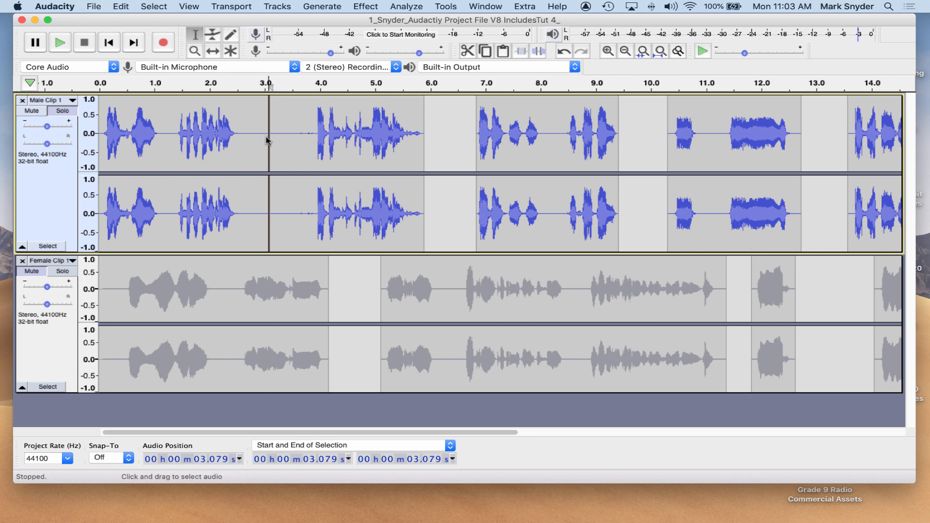
click(213, 51)
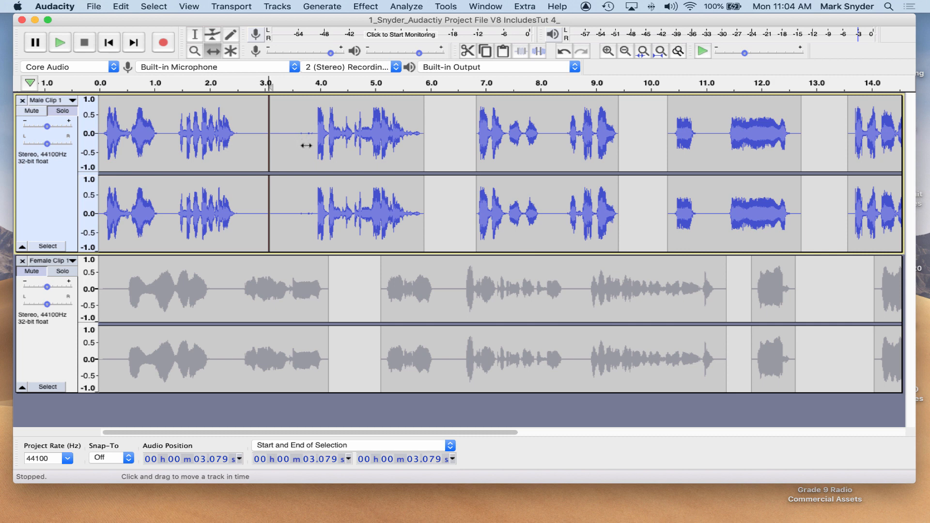
drag(306, 145, 332, 149)
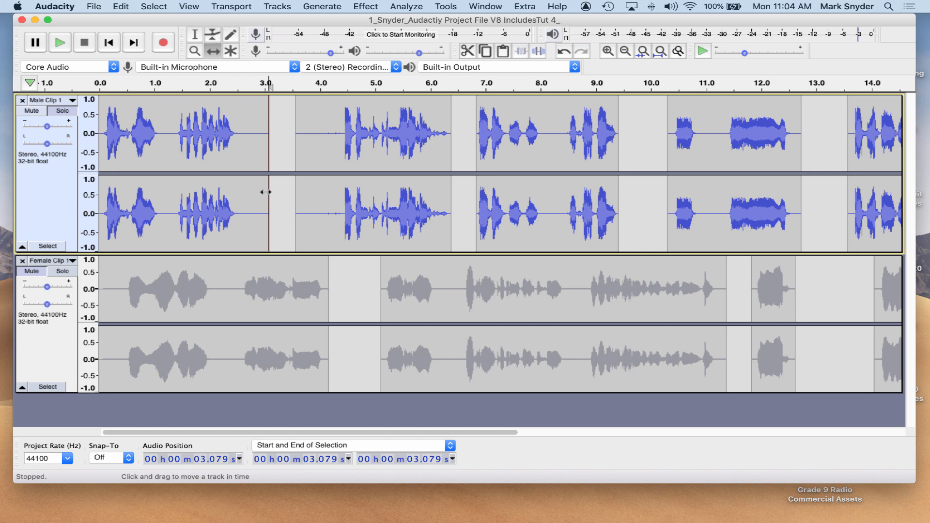
key(super+z)
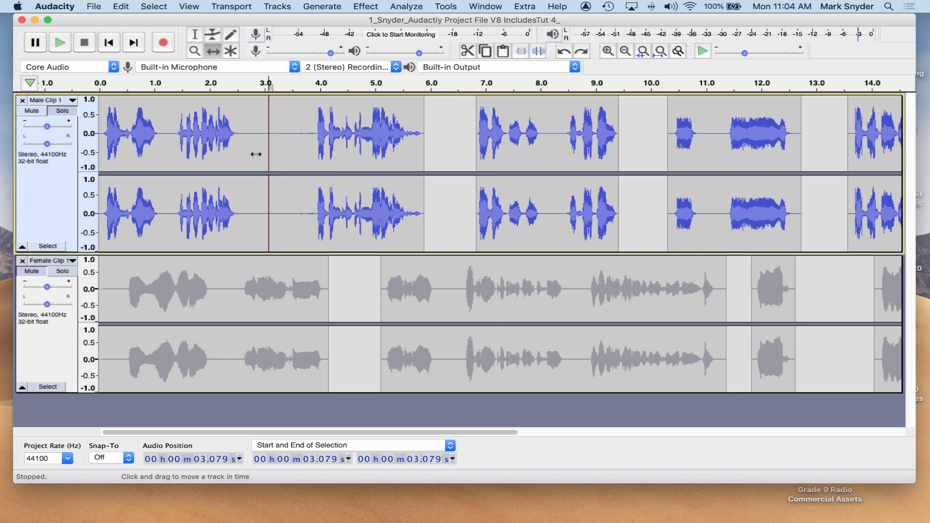
Shift the male clip after the split about half a second later with the Time Shift tool.
mouse_move(244, 138)
mouse_down()
mouse_move(278, 150)
mouse_move(242, 148)
mouse_move(254, 150)
mouse_up()
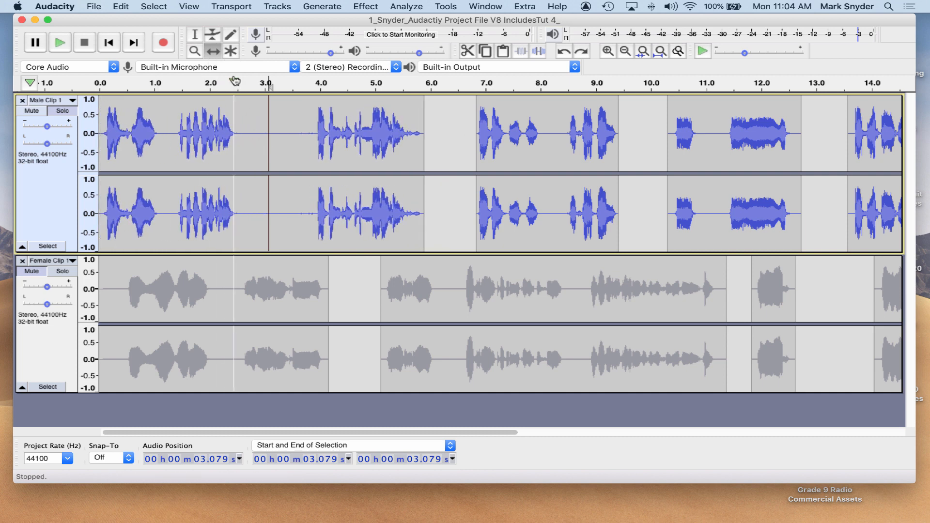
click(195, 34)
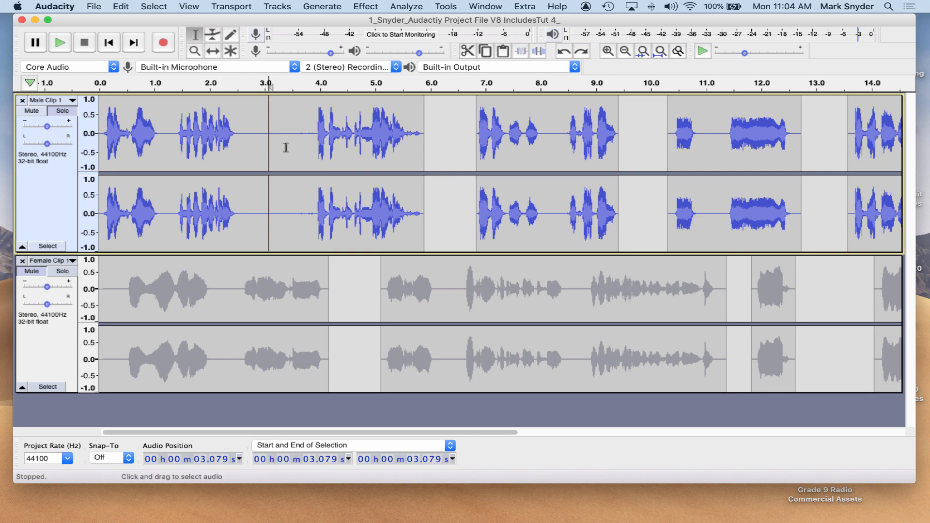
key(super+i)
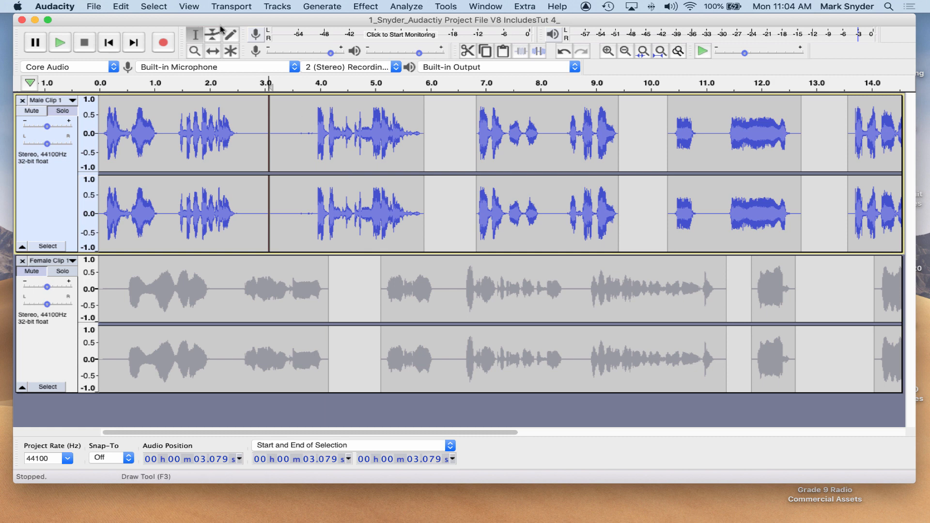
click(212, 51)
drag(315, 127, 346, 126)
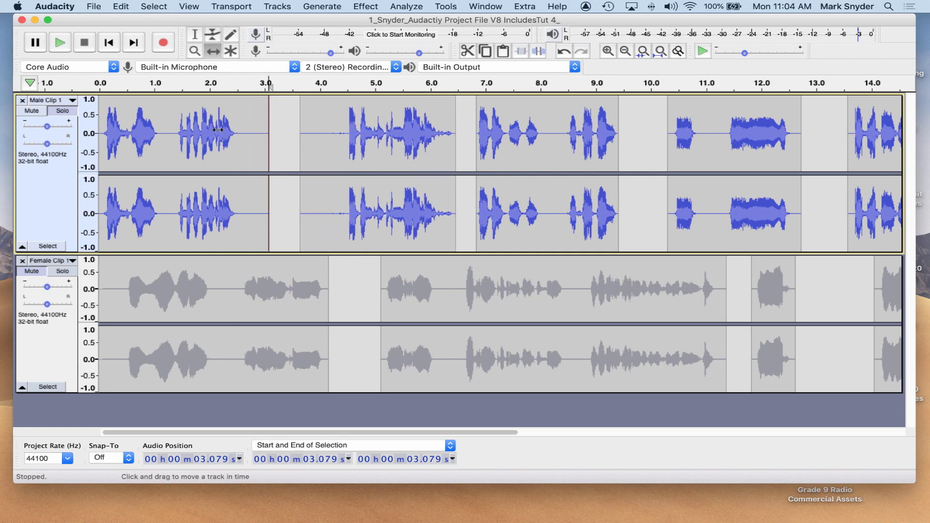
Select the male track from about 2.56 to 3.24 s and delete that portion.
click(196, 36)
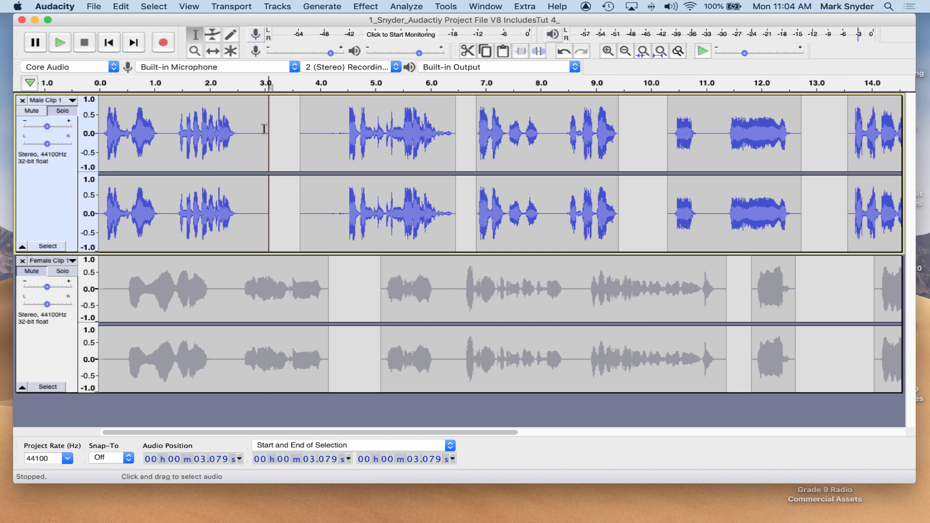
drag(240, 132, 276, 134)
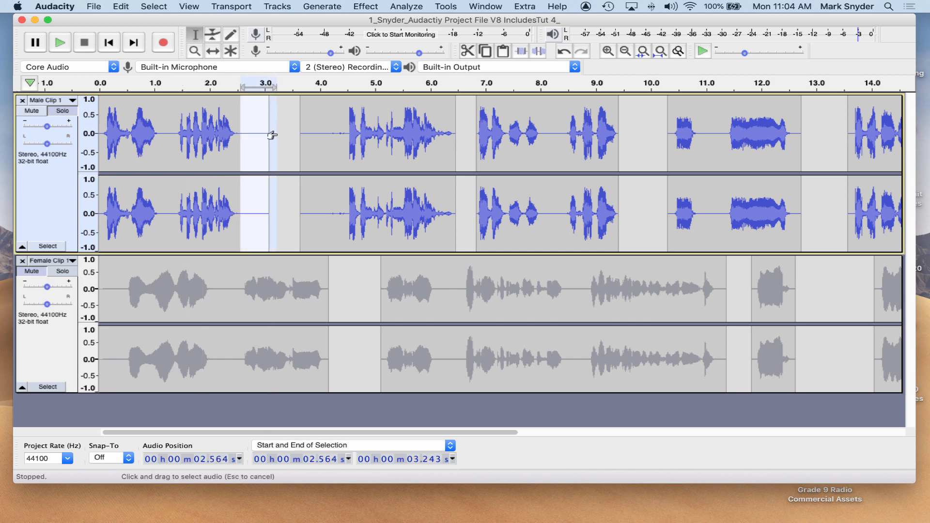
key(Delete)
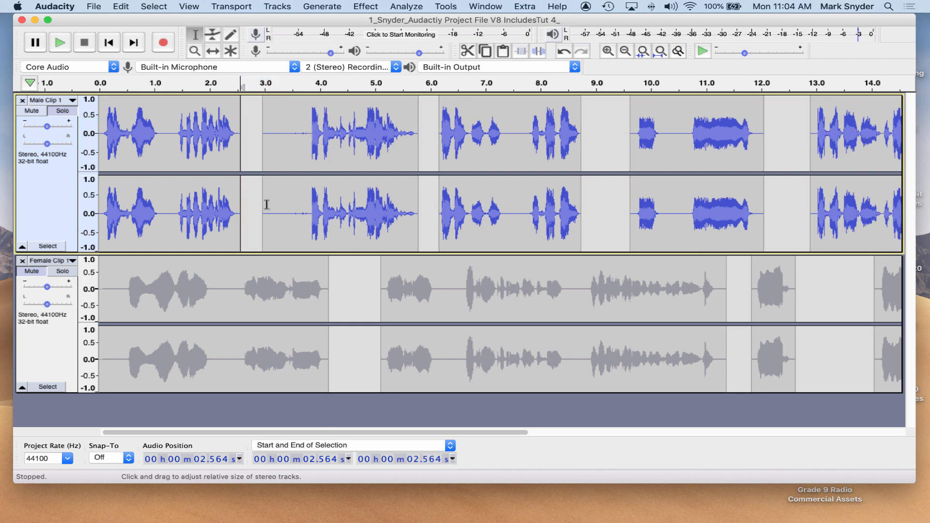
Delete the silent stretch of the male track from about 2.75 to 3.78 s.
drag(250, 252, 264, 307)
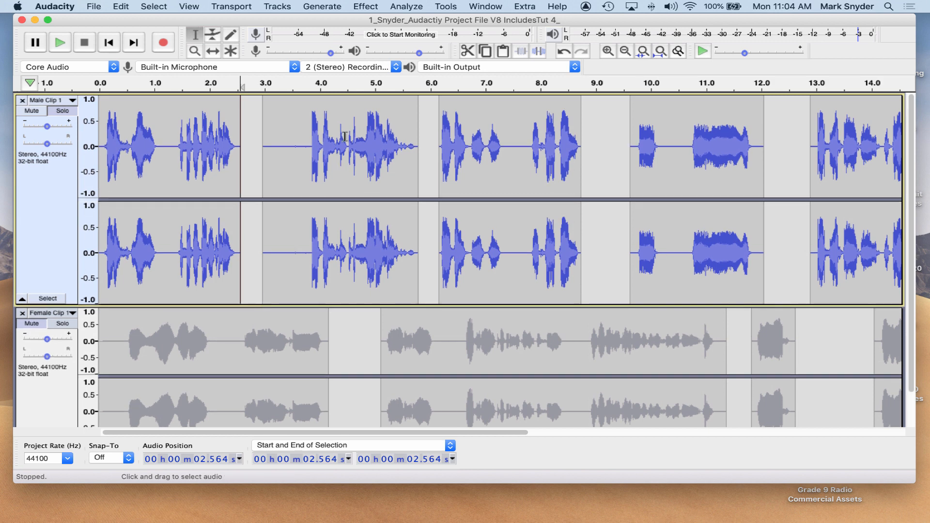
drag(307, 147, 251, 158)
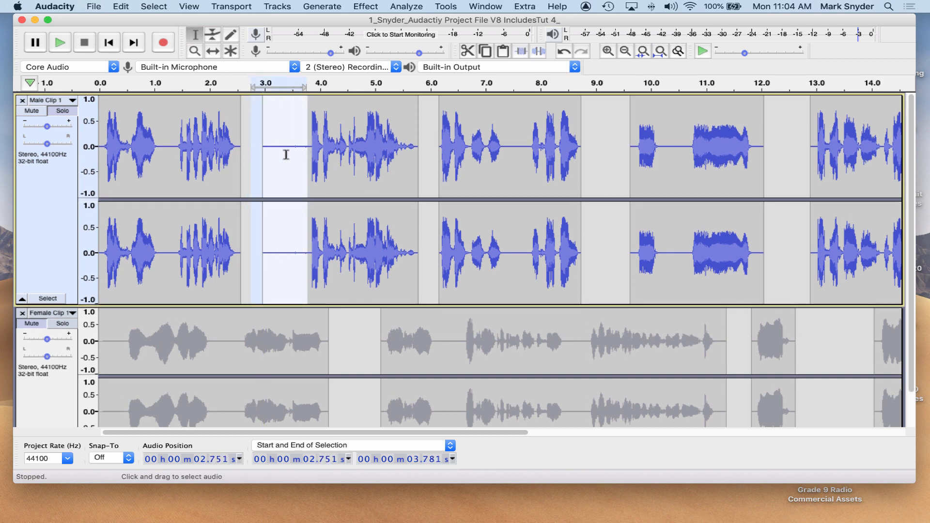
key(Delete)
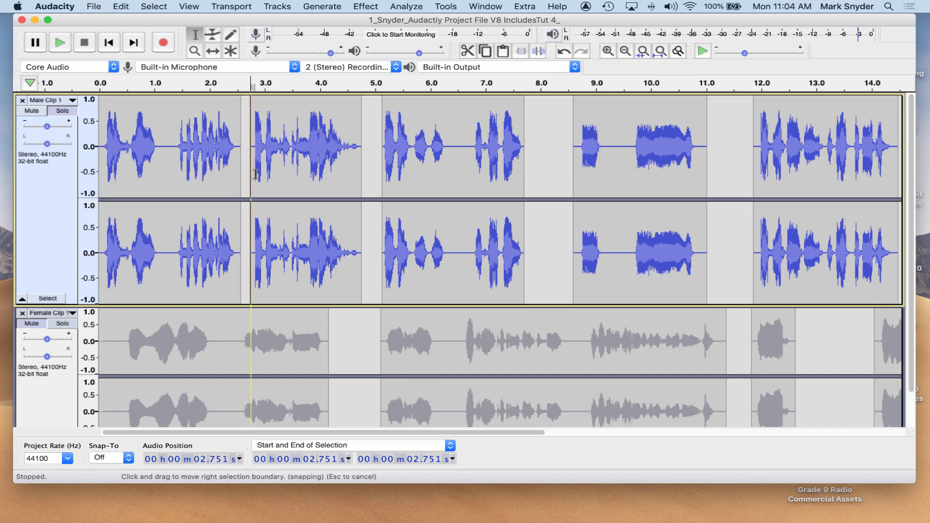
Shift the male clip following the cut slightly later, then return to the Selection tool.
click(213, 51)
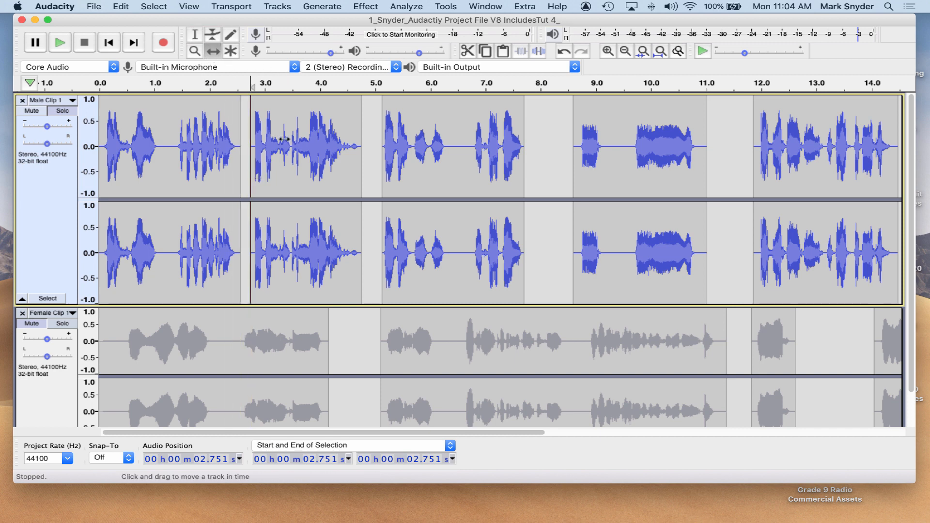
drag(283, 140, 296, 141)
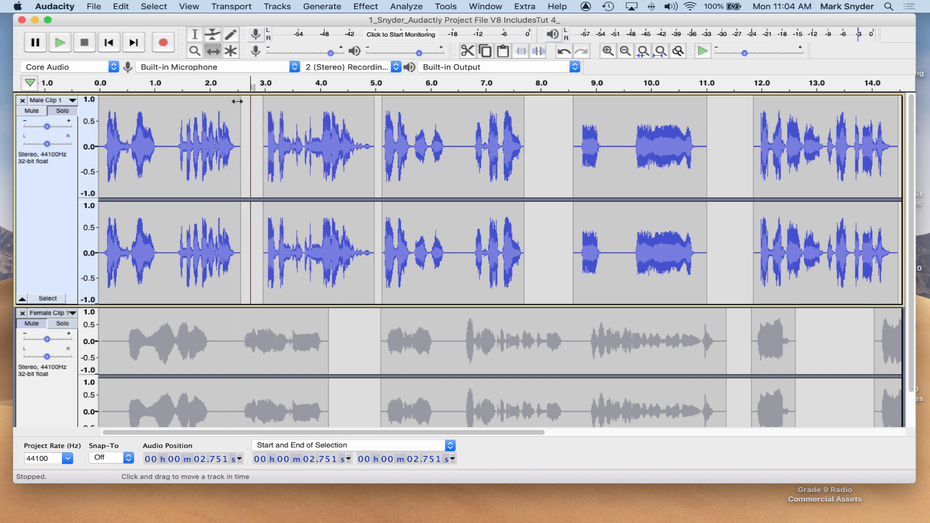
click(195, 34)
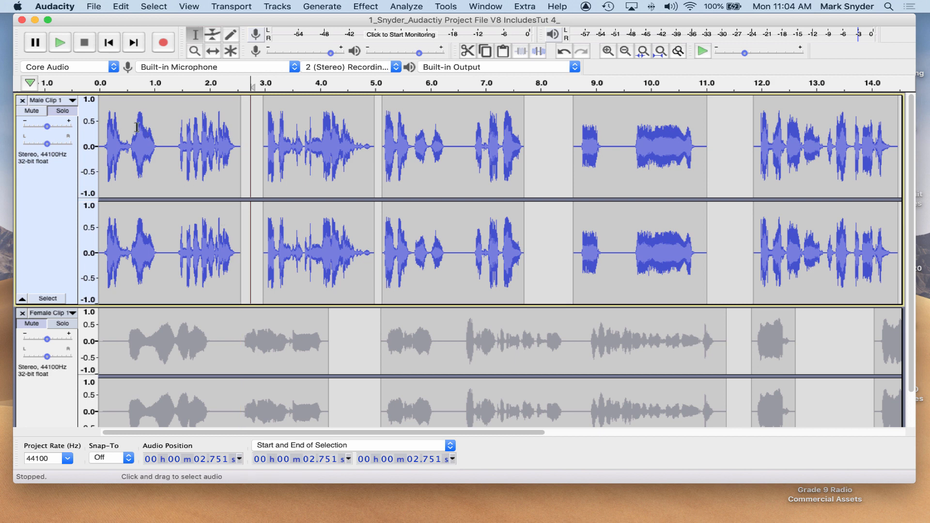
Play the project from the beginning and stop playback.
click(100, 134)
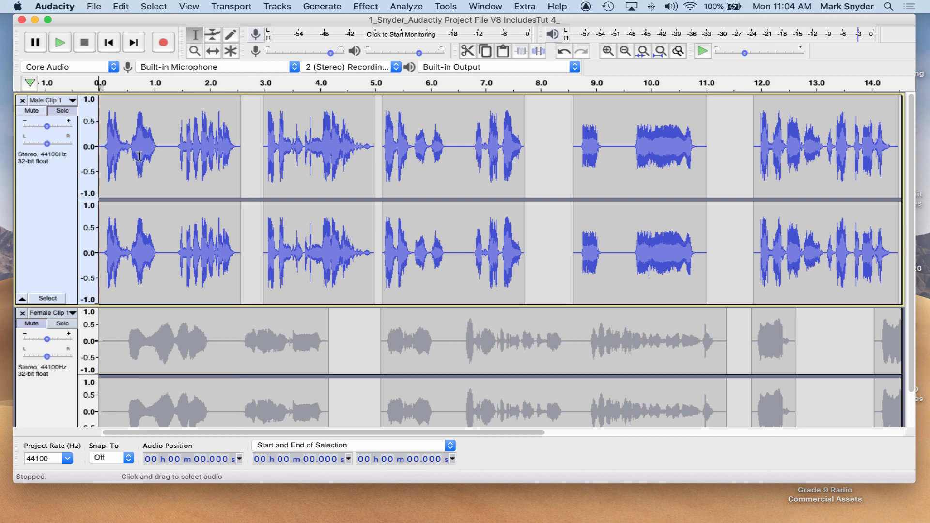
key(space)
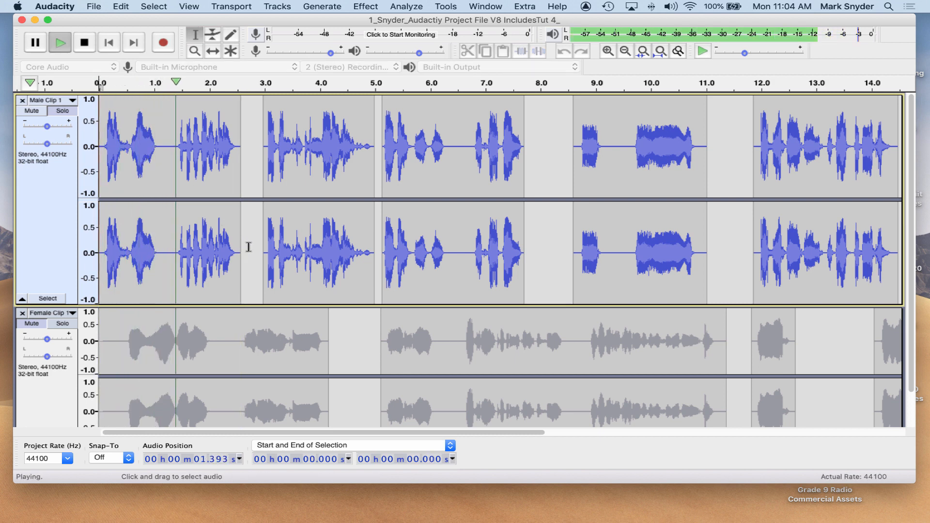
key(space)
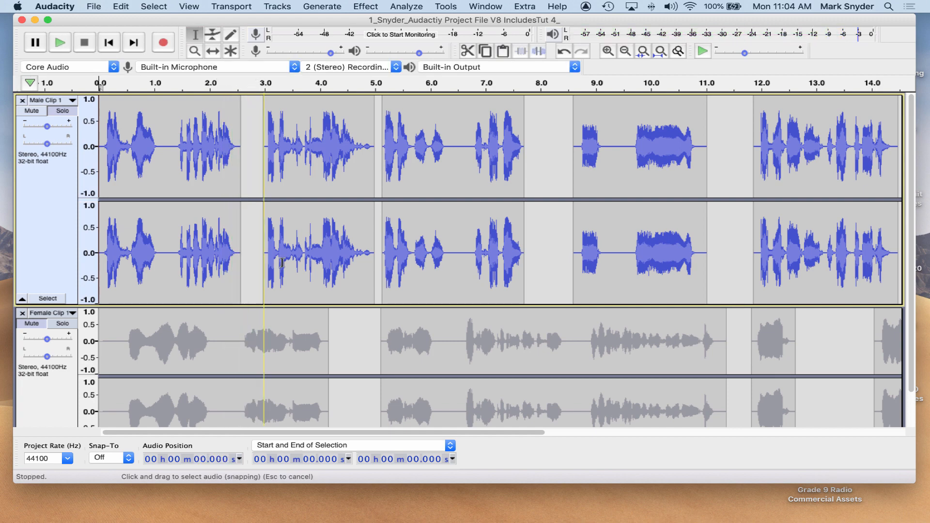
Switch to the script in Pages to check the dialogue order, then return to Audacity.
mouse_move(868, 518)
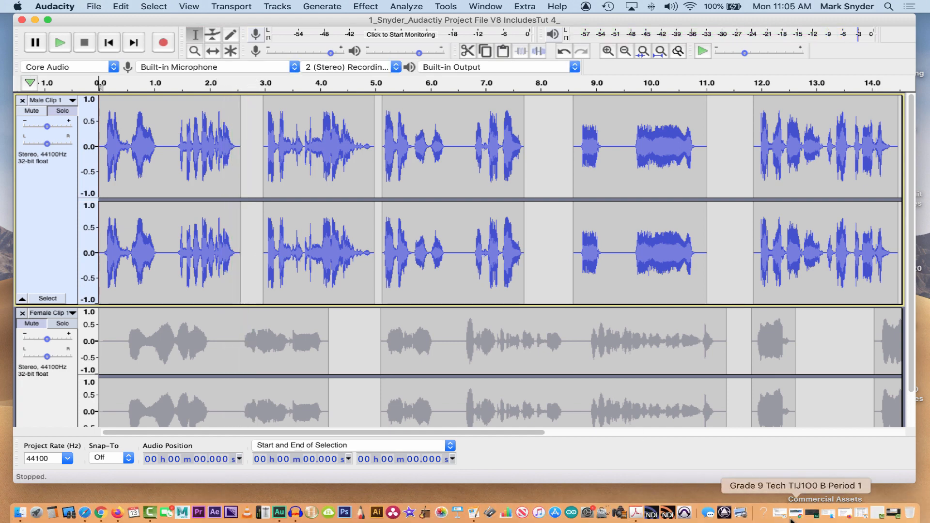
click(860, 516)
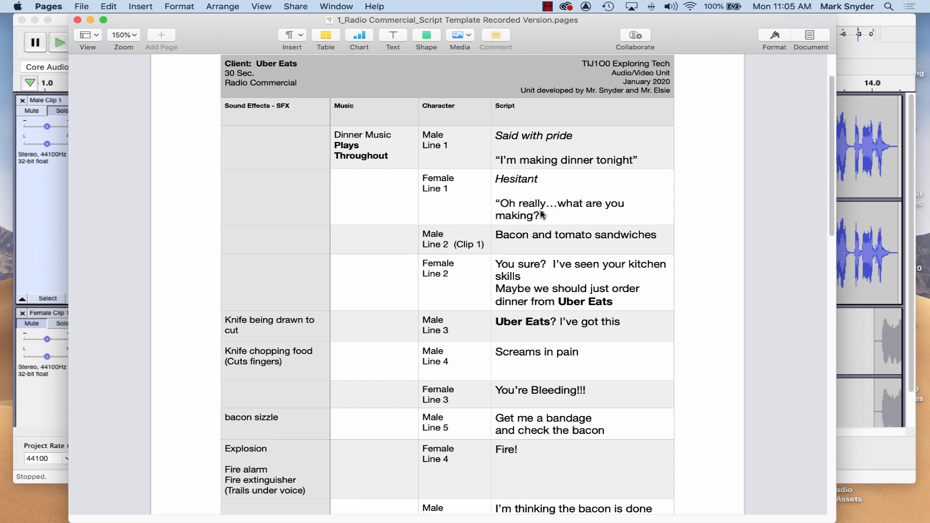
click(90, 20)
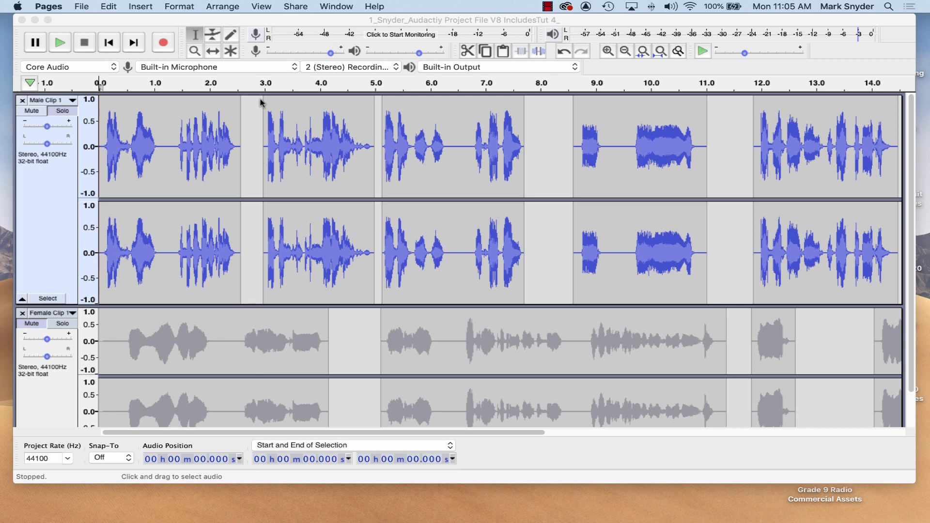
Play the project from about 2.9 s and stop playback.
click(260, 137)
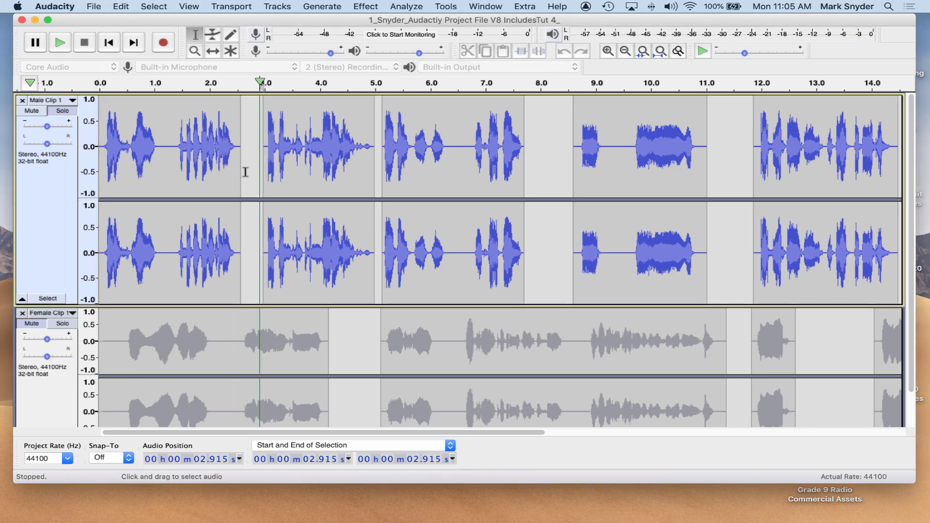
key(space)
key(space)
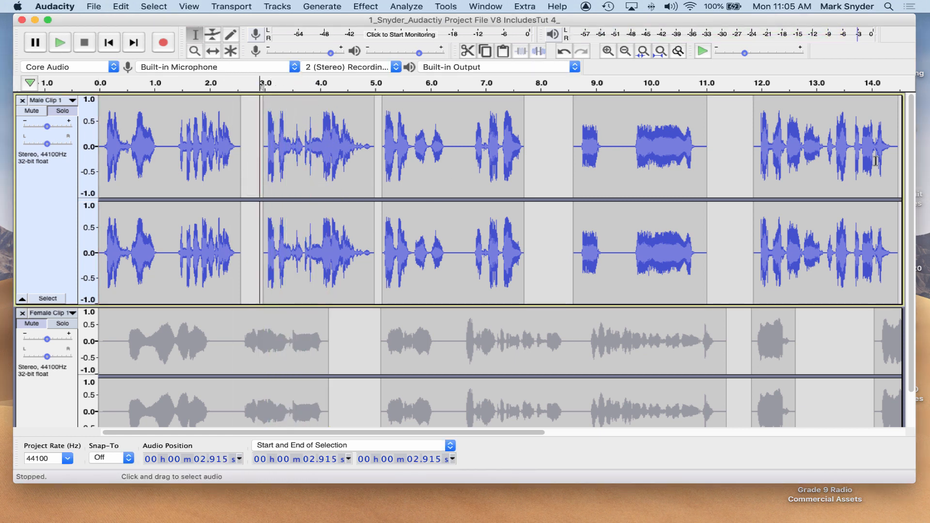
Select the male clips from about 2.76 s to the end and shift them to start at about 8.85 s.
click(625, 51)
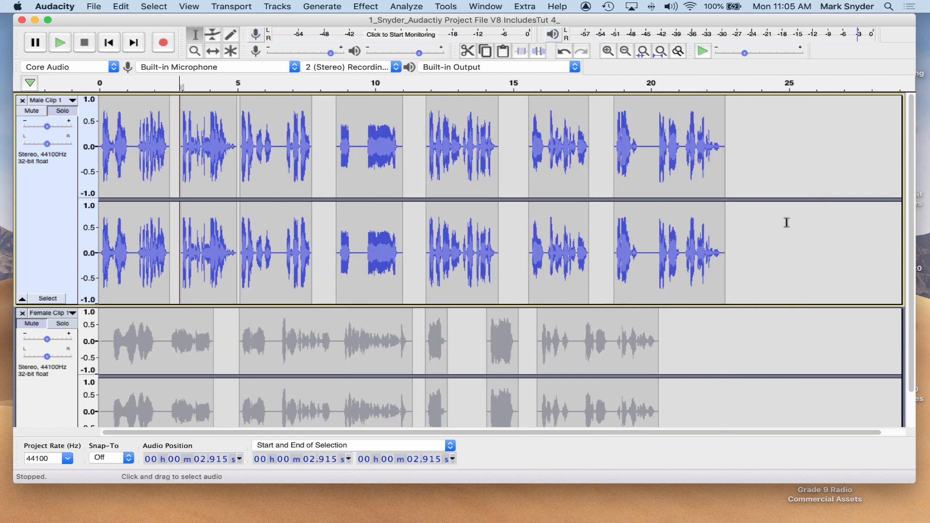
drag(787, 222, 172, 189)
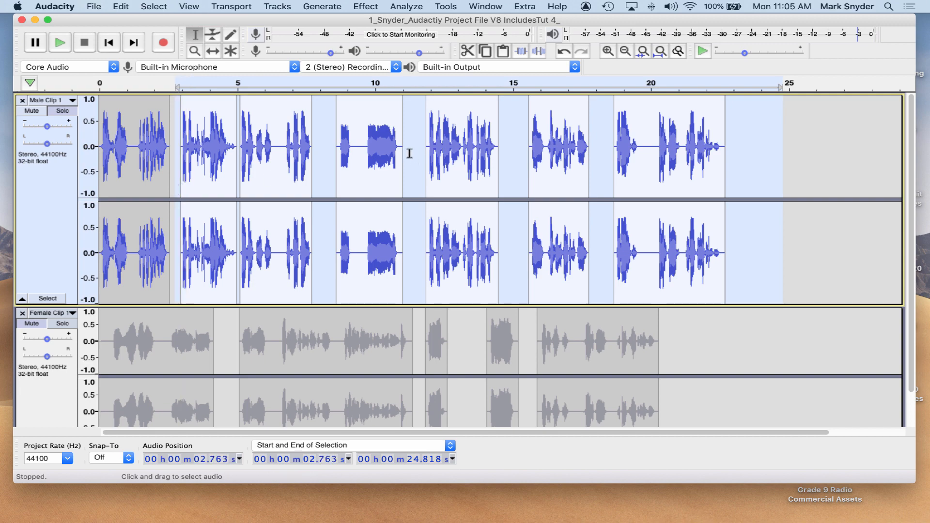
click(215, 54)
drag(259, 190, 427, 190)
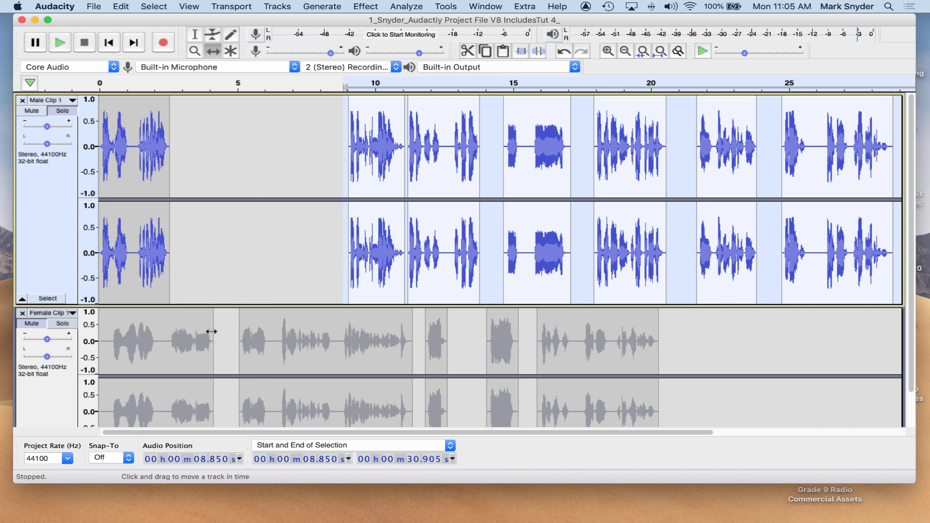
click(195, 35)
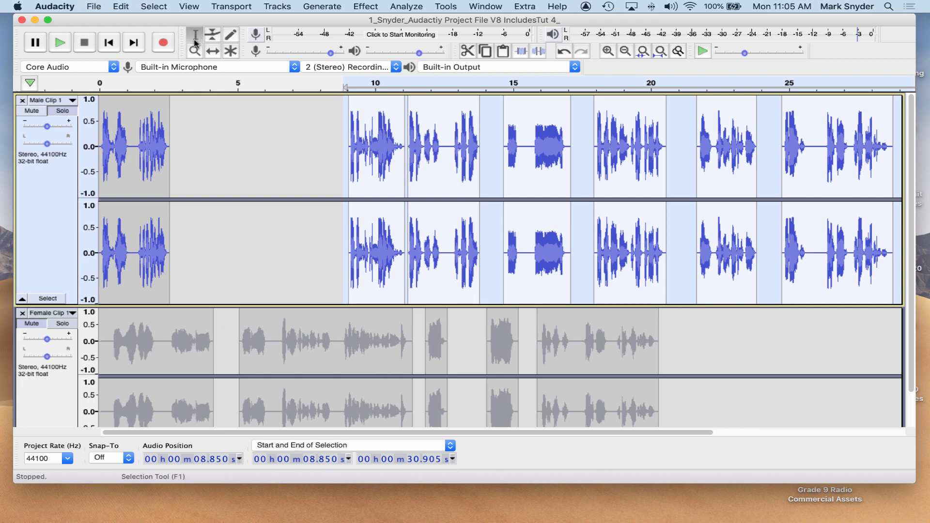
Place the cursor at the start of the female track and turn off Solo on the male track.
click(102, 346)
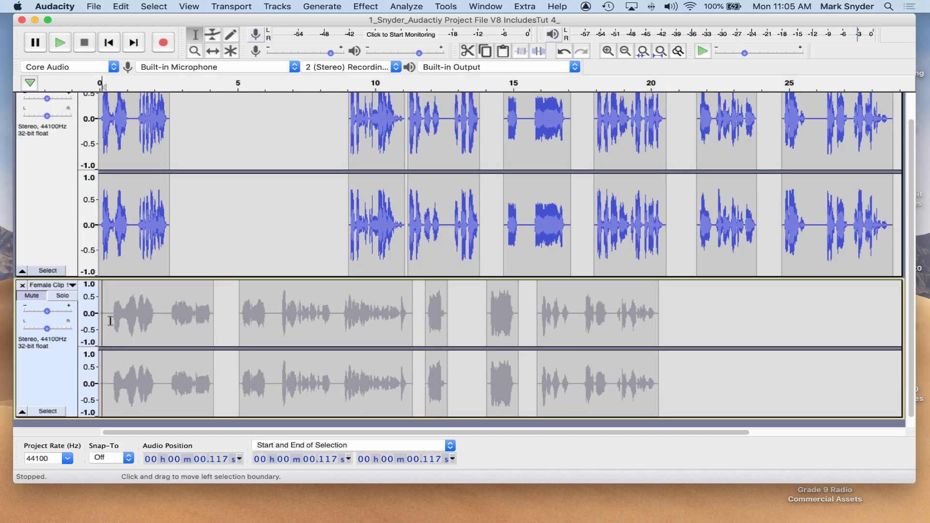
scroll(56, 248, up, 1)
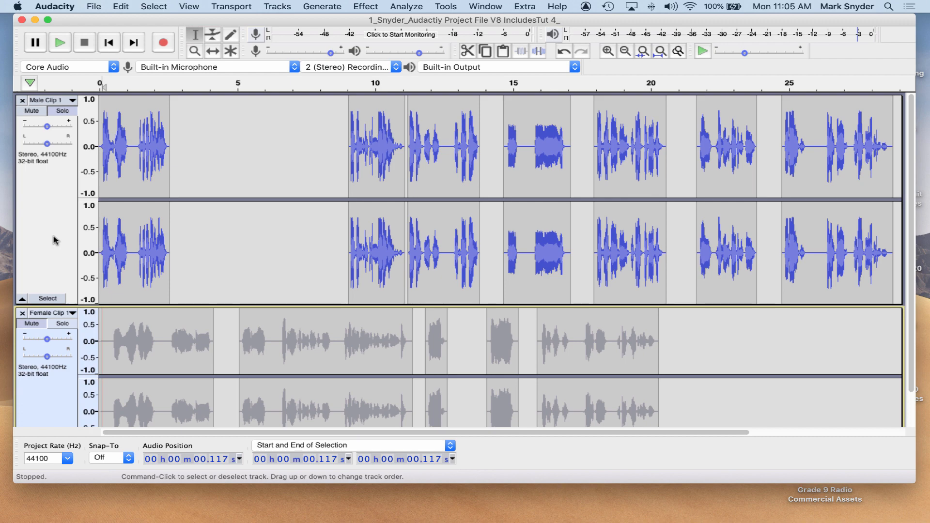
click(63, 111)
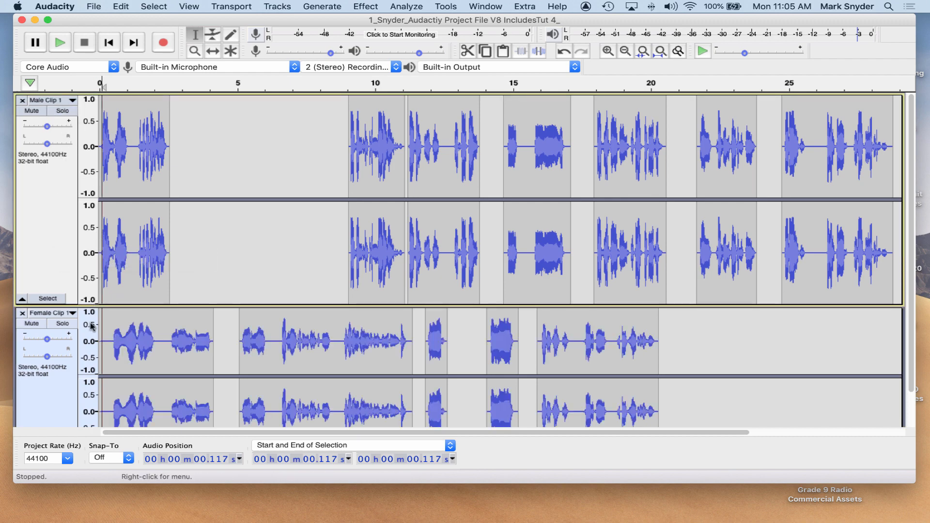
Solo the female track and play it from the start, then stop playback.
click(62, 324)
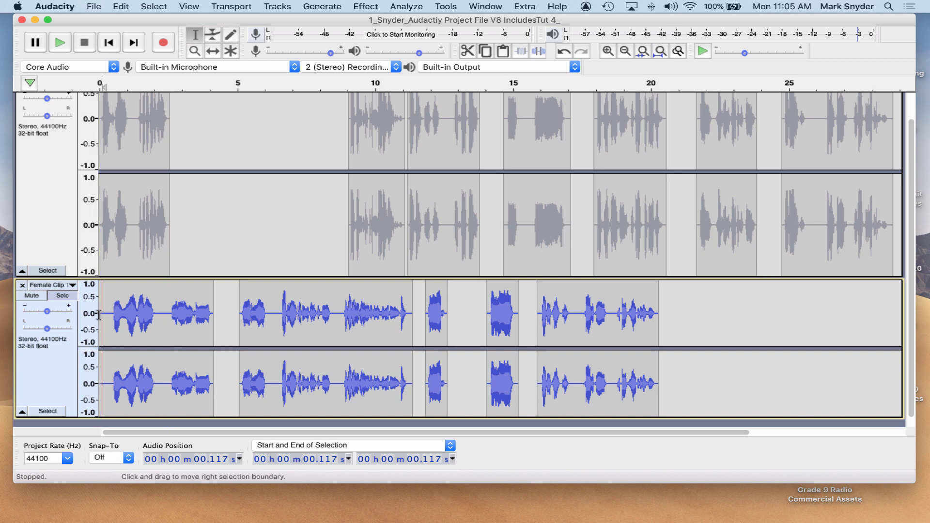
key(space)
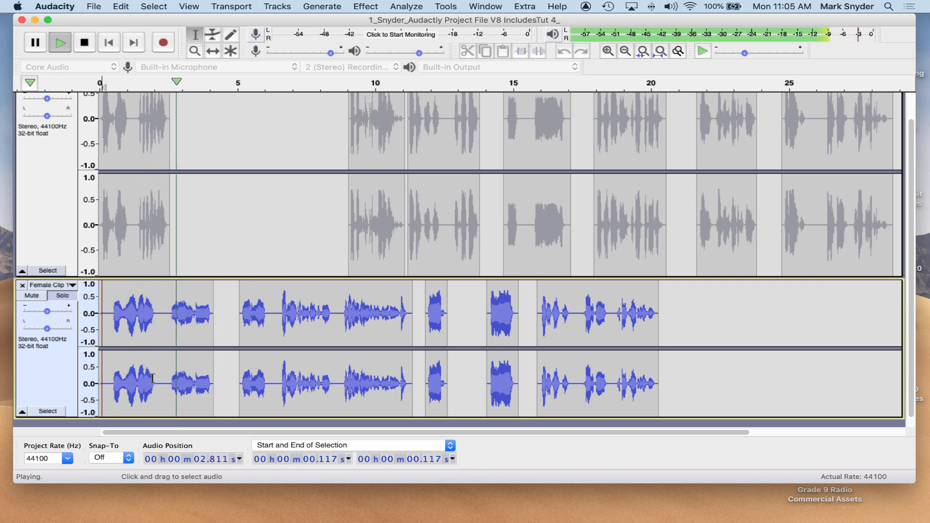
key(space)
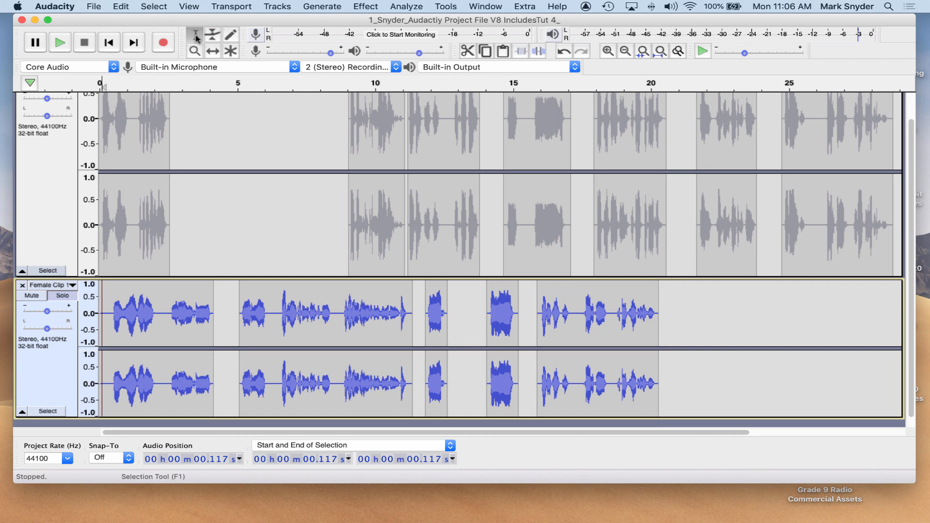
Select the female clips from about 4.8 s to the end and shift them to start at about 14.0 s.
drag(682, 320, 233, 321)
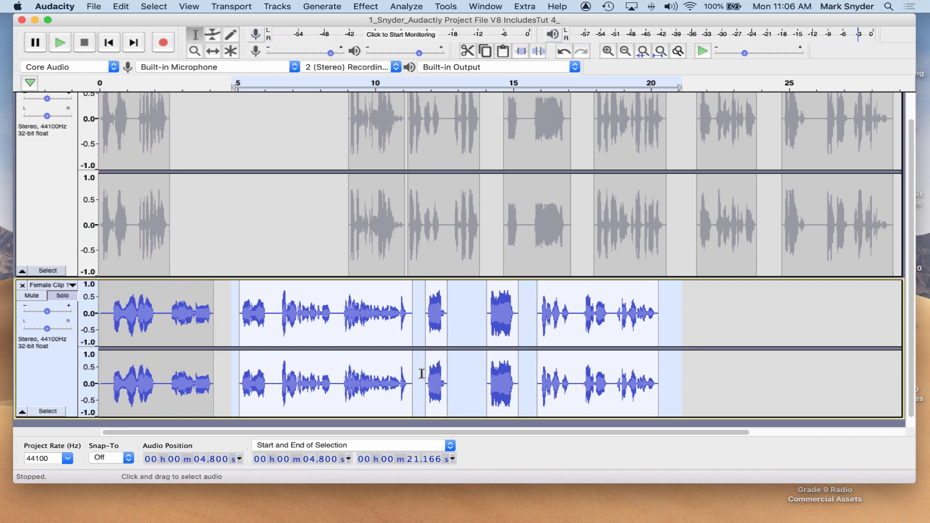
click(212, 51)
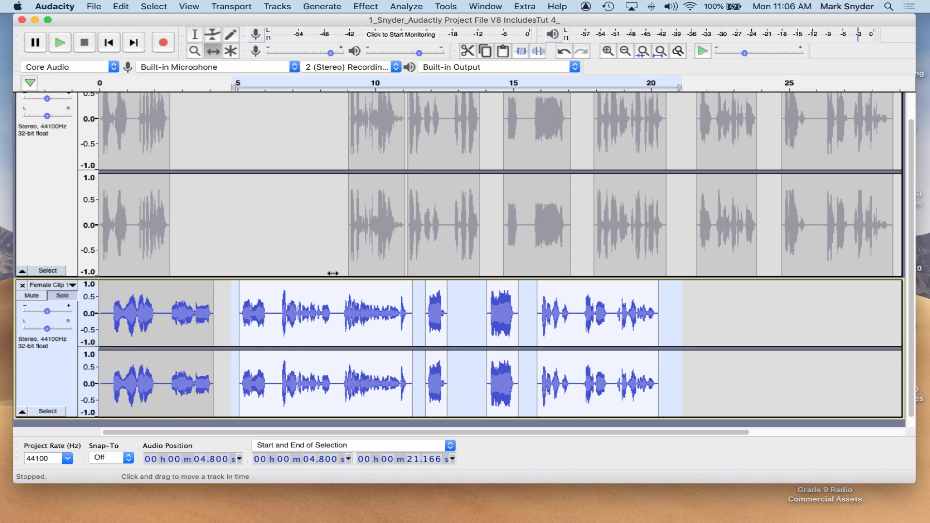
drag(303, 320, 557, 322)
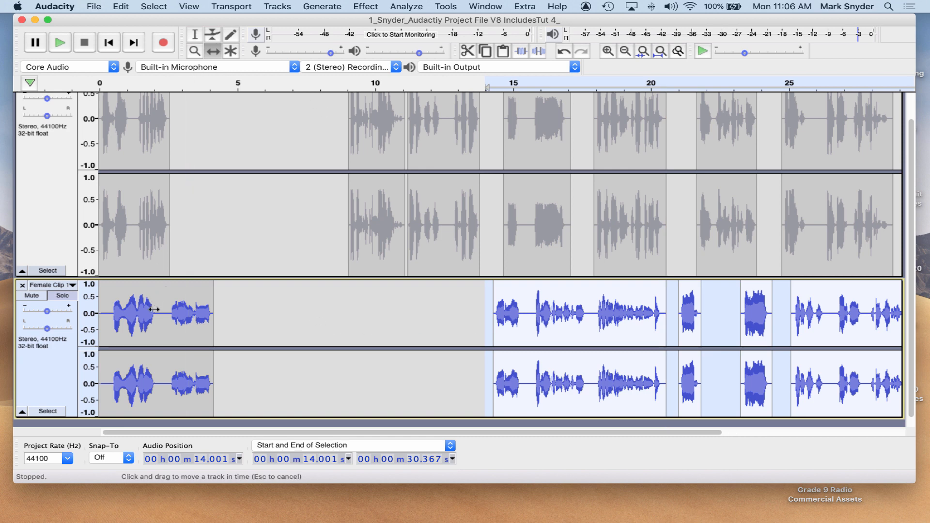
Move the first female clip so it starts at about 2.3 s, after the first male line.
drag(175, 315, 240, 317)
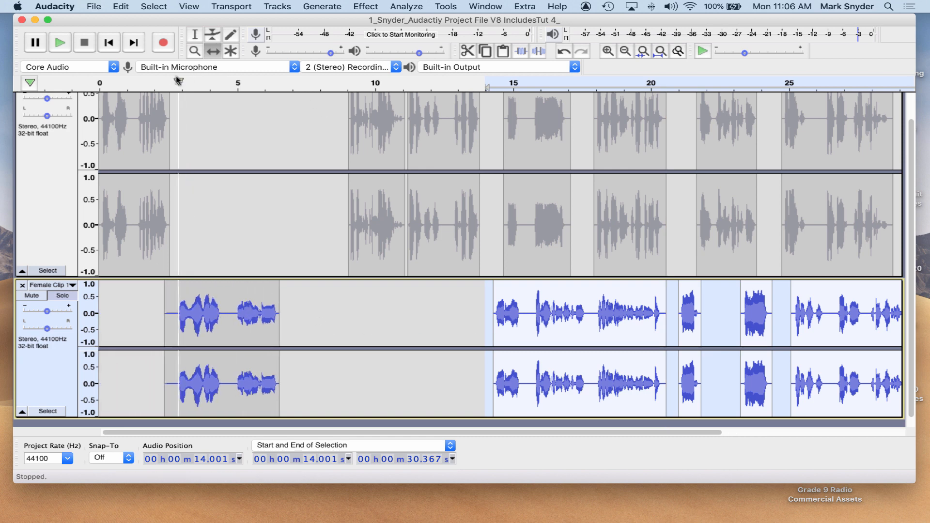
drag(232, 279, 234, 235)
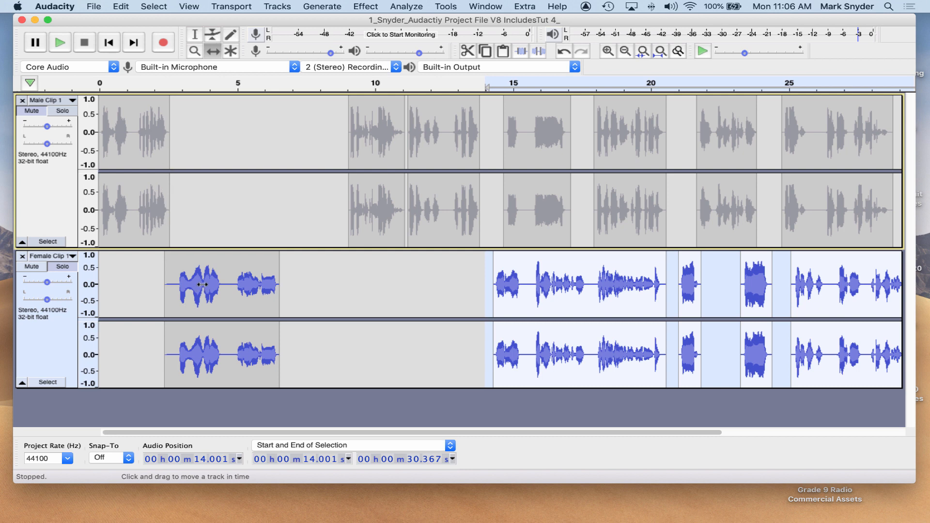
drag(203, 291, 202, 293)
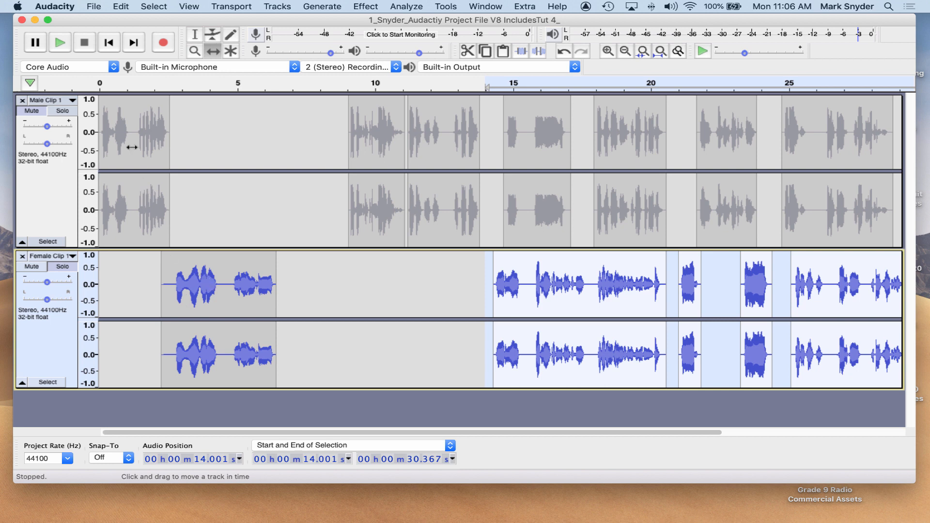
Turn off Solo so both tracks play, and play the project from the start, then stop.
click(32, 110)
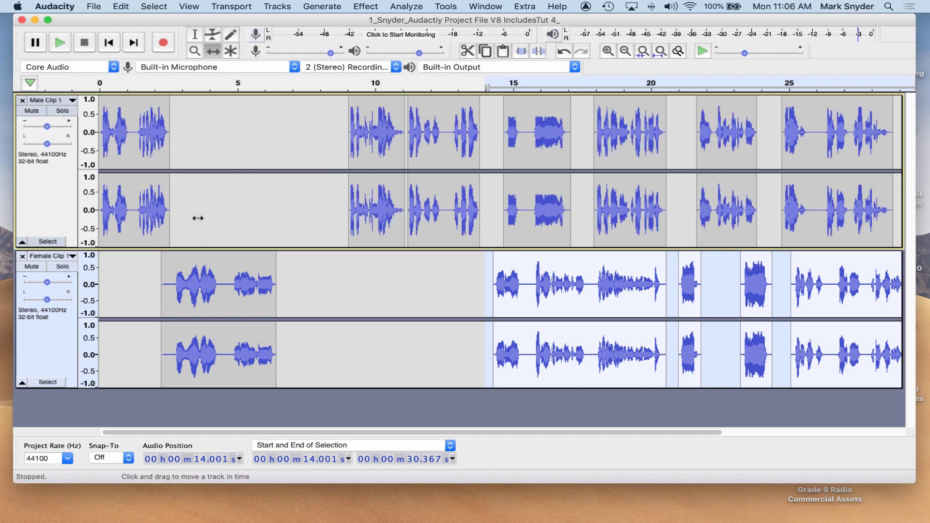
click(194, 34)
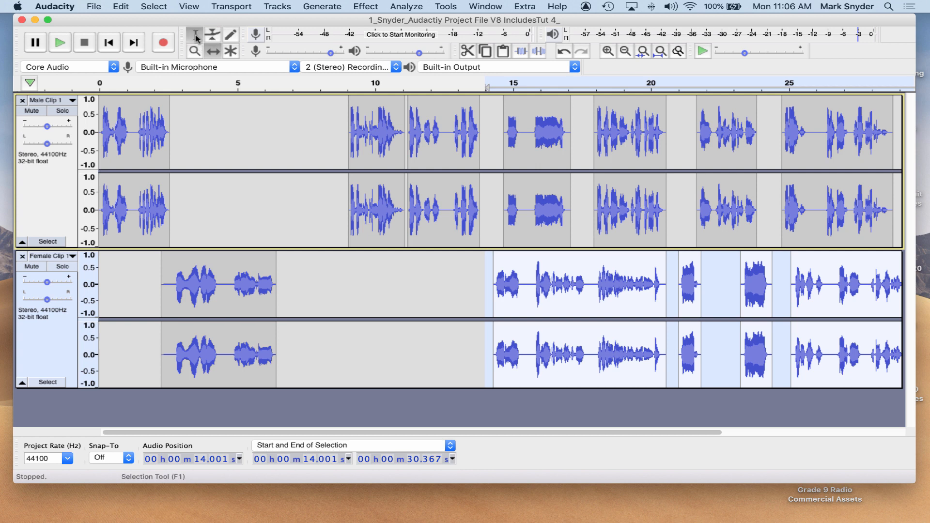
click(100, 187)
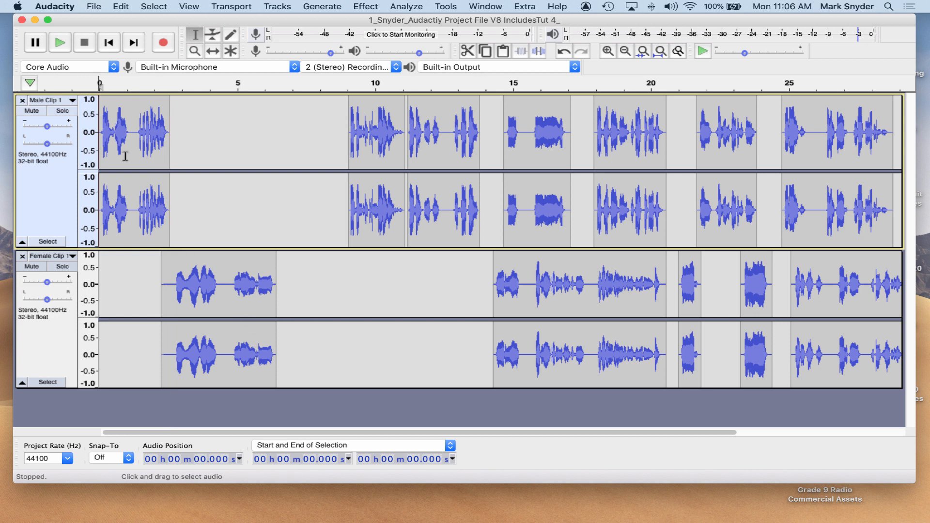
key(space)
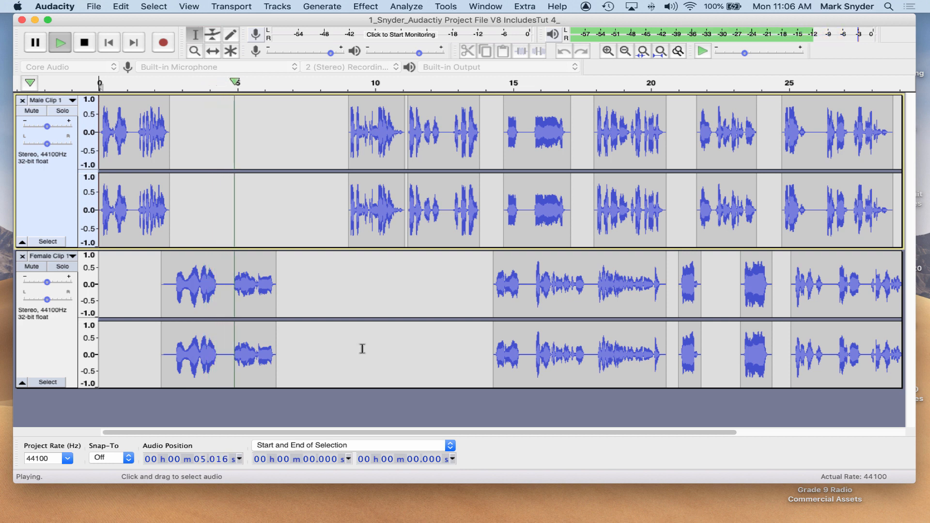
key(space)
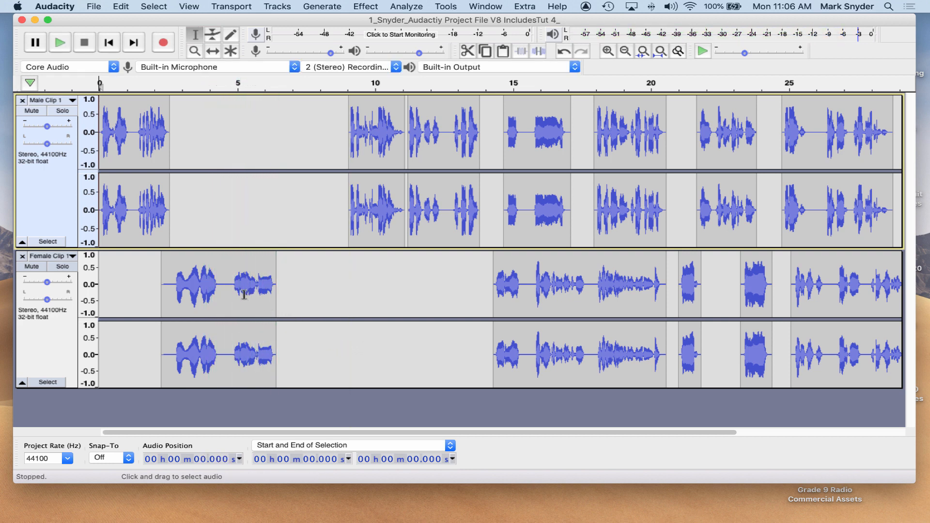
Nudge the first female clip slightly later to start at about 2.4 s.
click(211, 52)
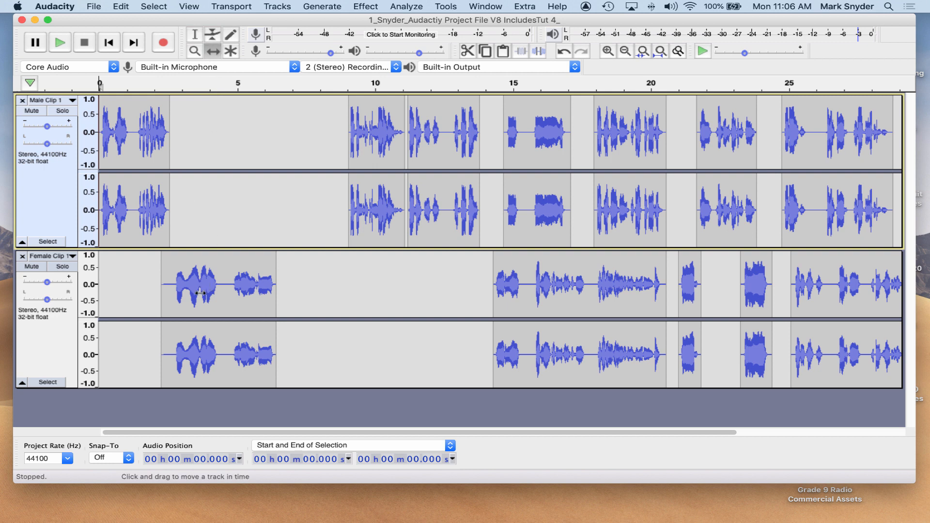
drag(201, 293, 204, 288)
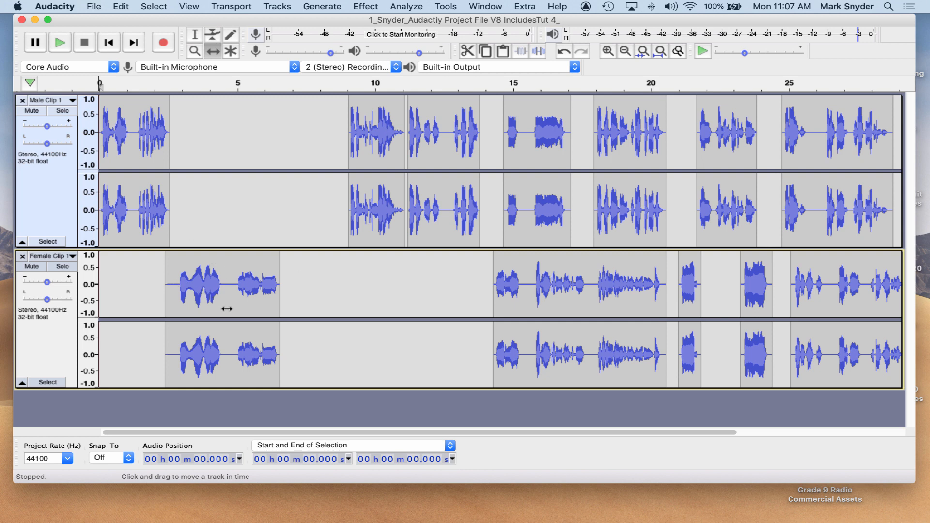
click(196, 34)
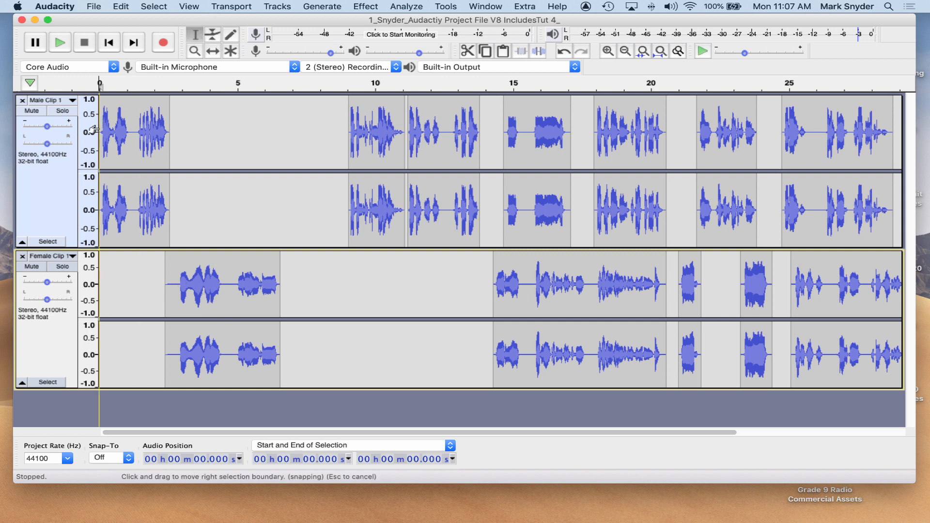
Zoom in on the timeline and play the project from the start, then stop playback.
click(118, 134)
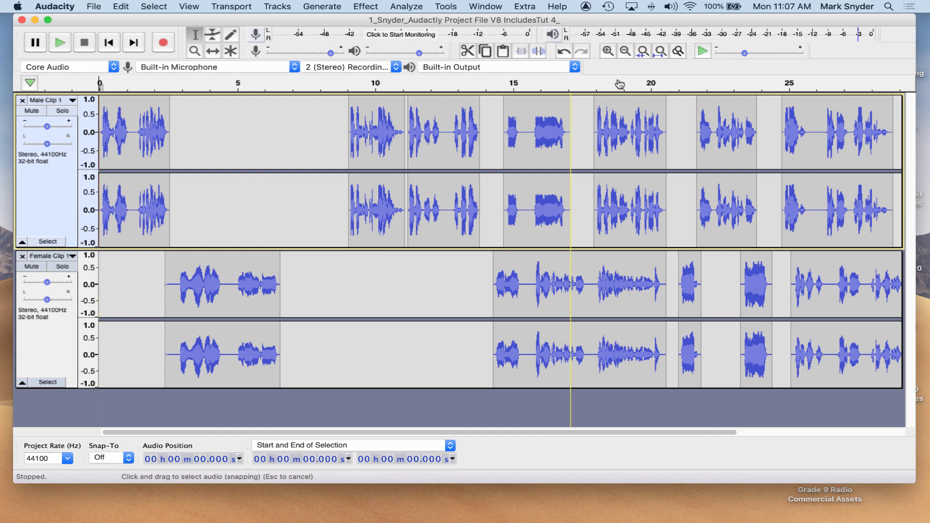
click(608, 51)
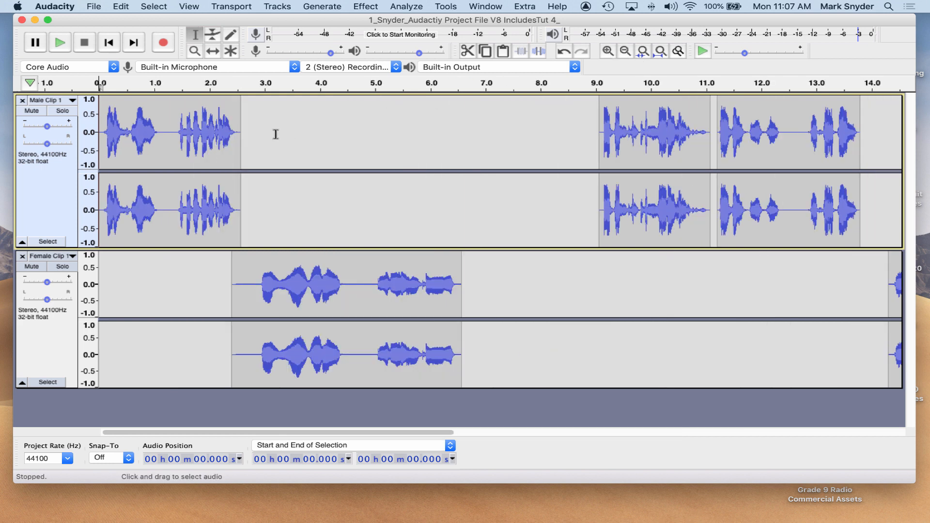
drag(100, 133, 104, 133)
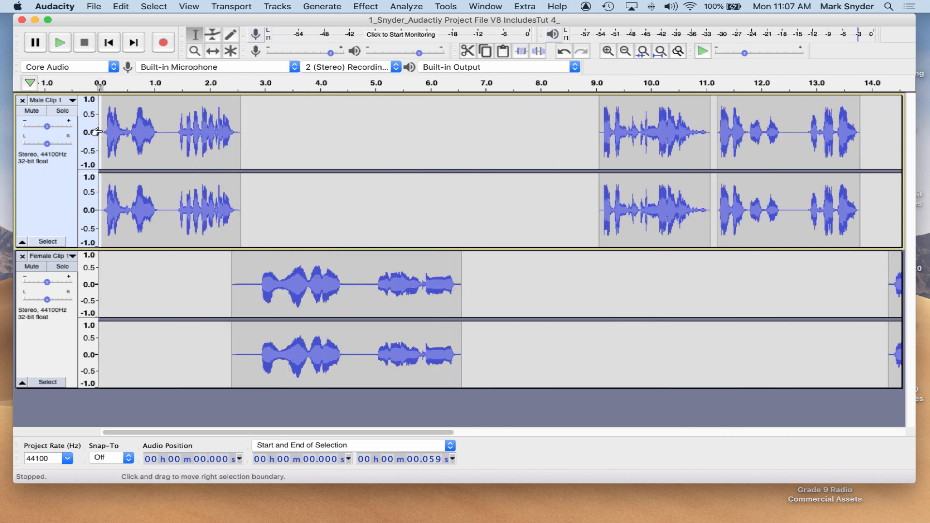
drag(104, 131, 103, 131)
click(104, 132)
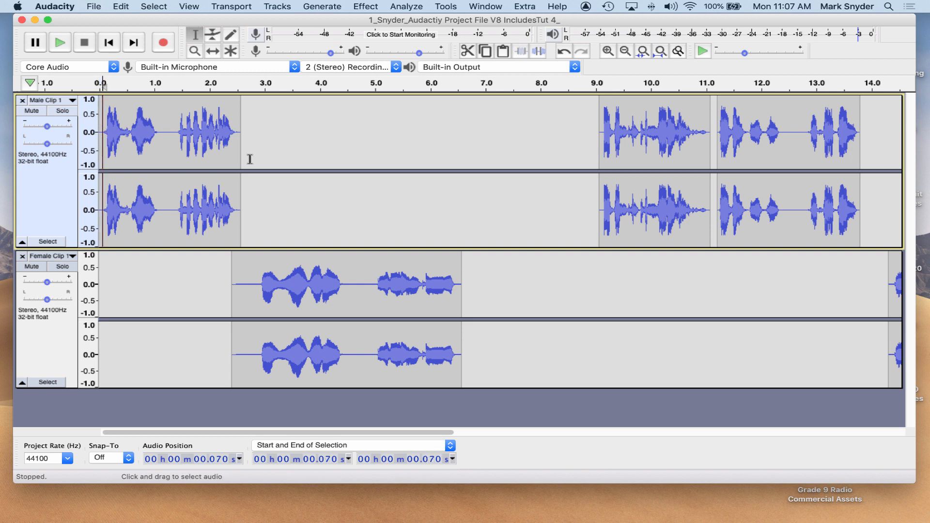
key(space)
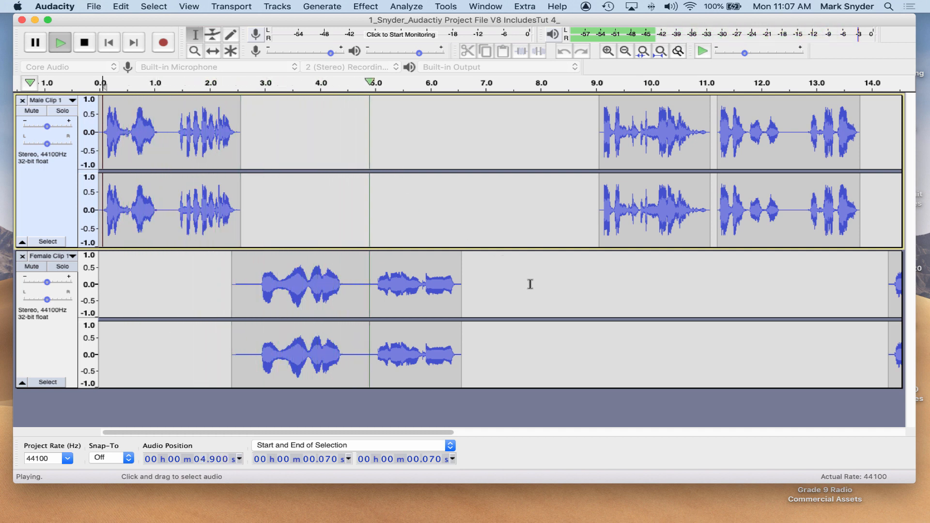
key(space)
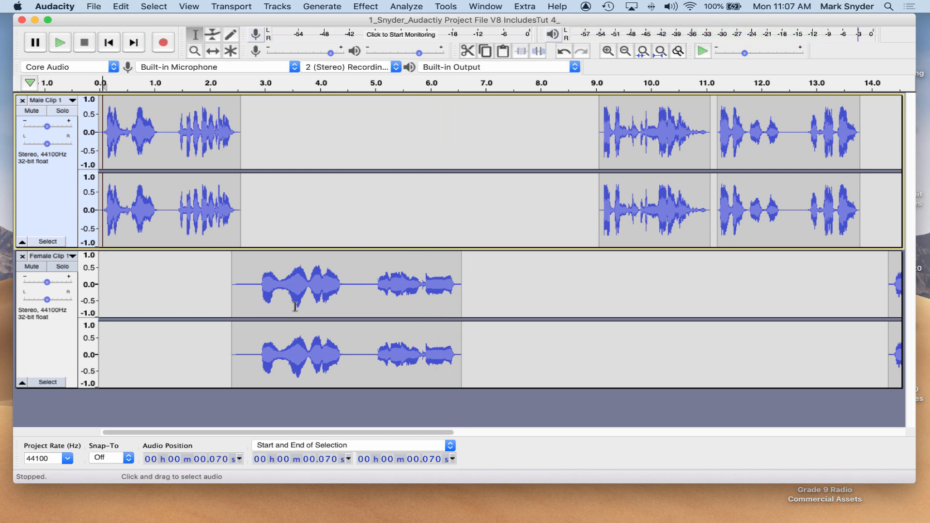
Consult the radio commercial script in Pages for the line order, then return to Audacity.
mouse_move(928, 522)
click(860, 516)
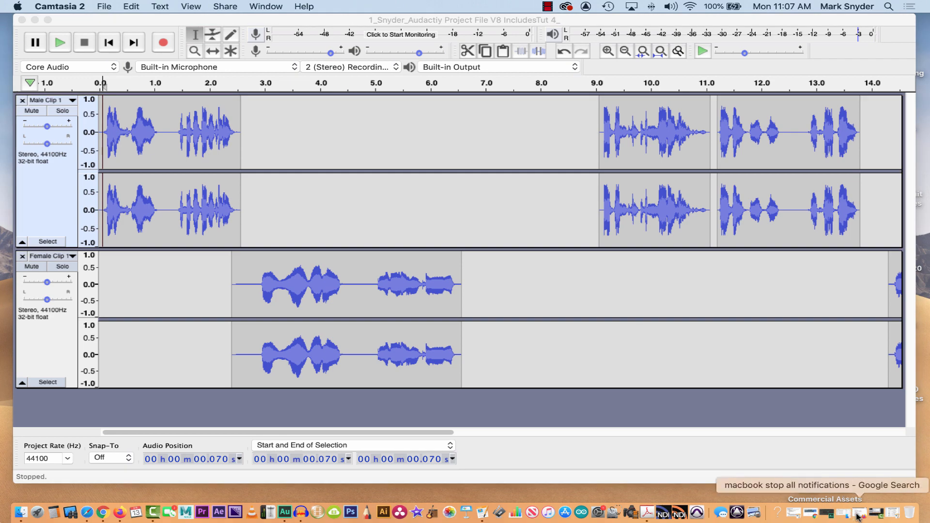
click(893, 518)
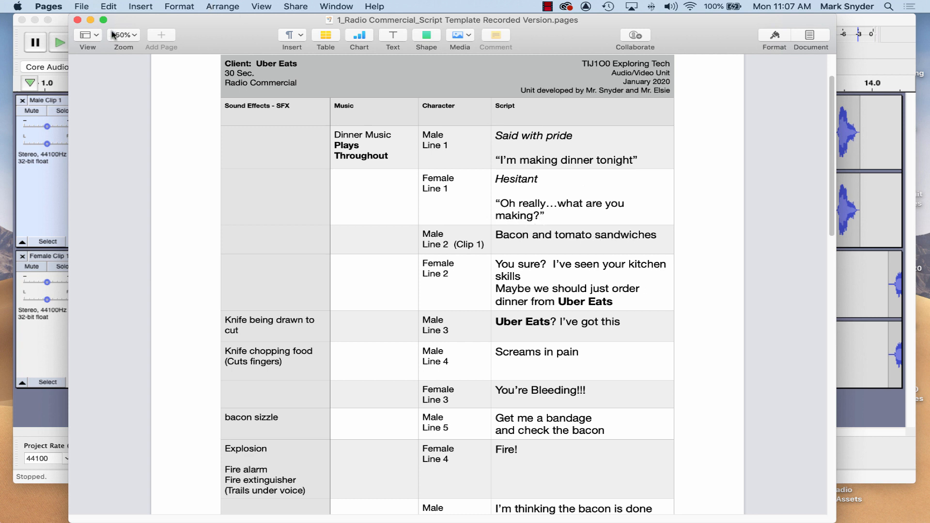
click(90, 19)
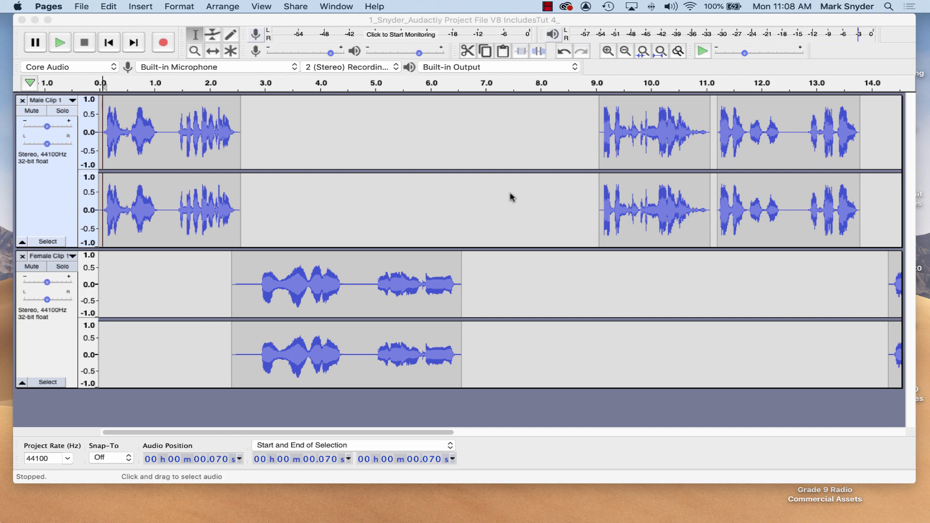
Play the project from about 9.1 s and stop playback.
click(600, 149)
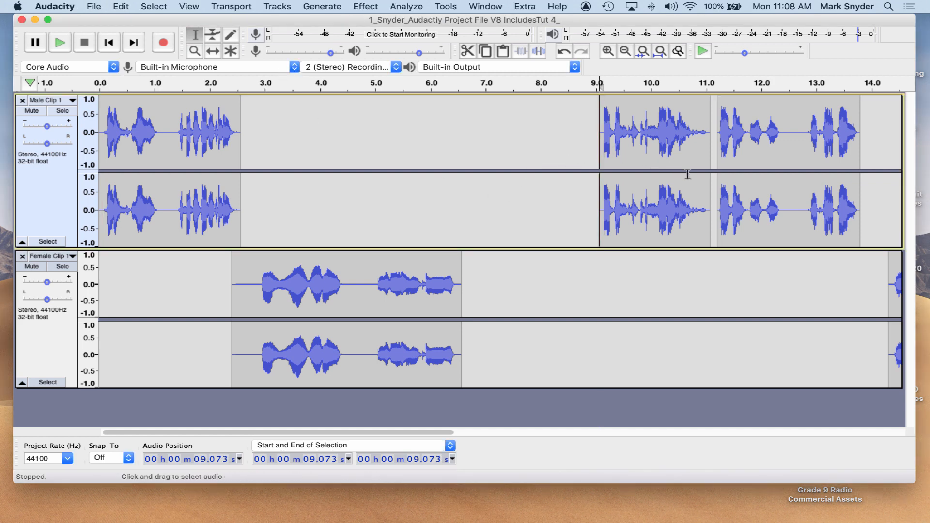
key(space)
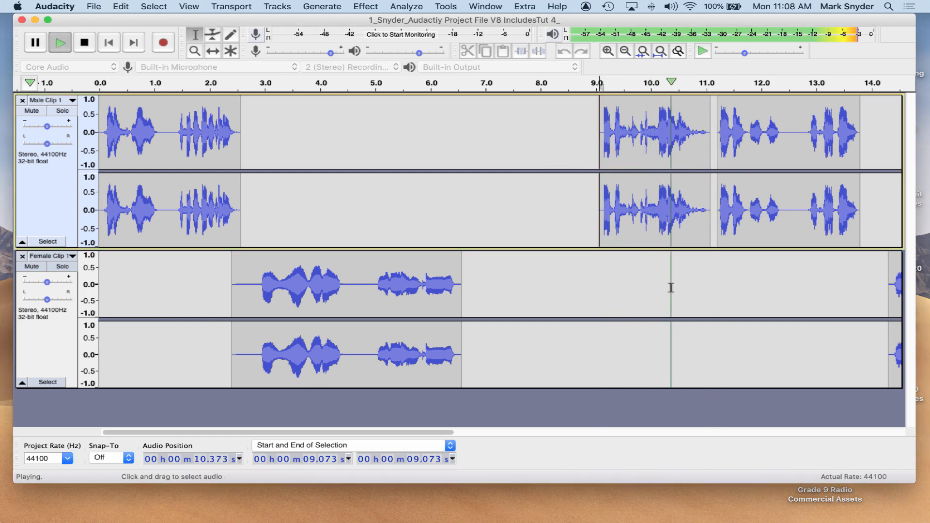
key(space)
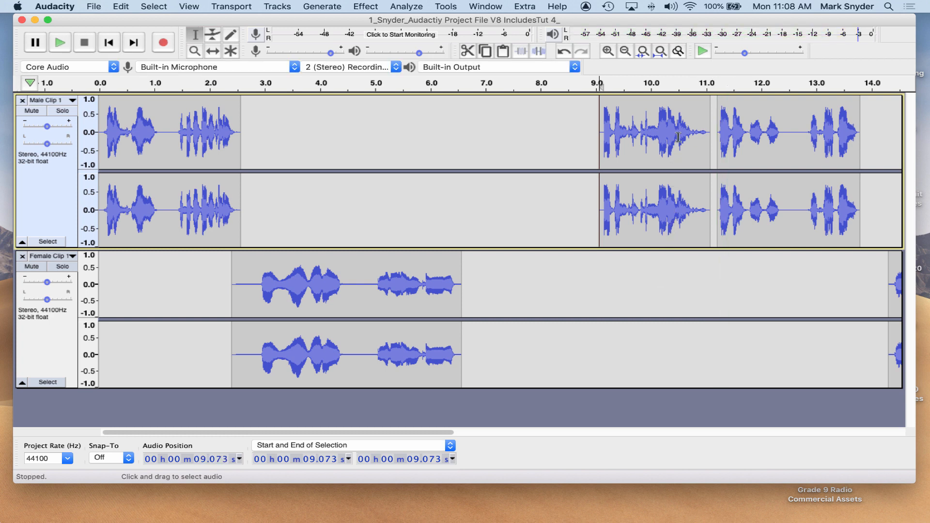
Move the male clip at about 9.1 s earlier so it starts at about 6.3 s.
click(212, 51)
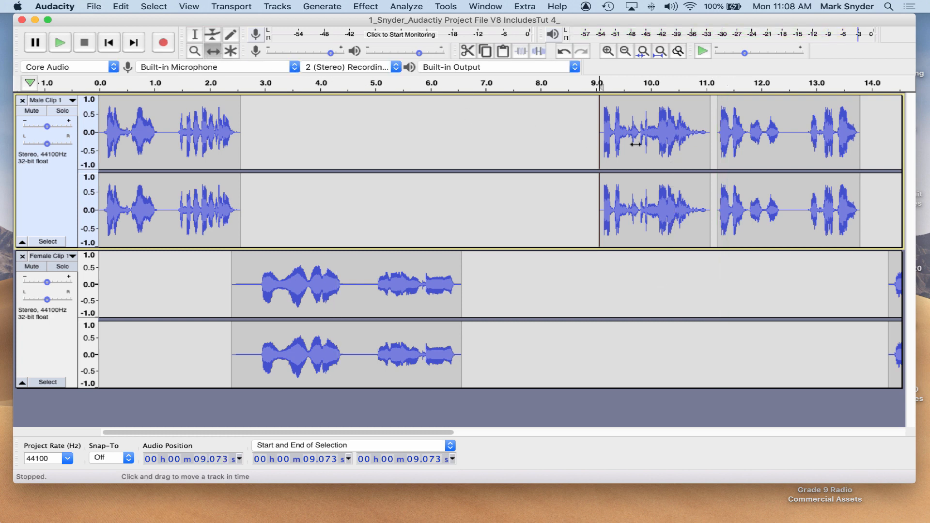
drag(636, 144, 486, 165)
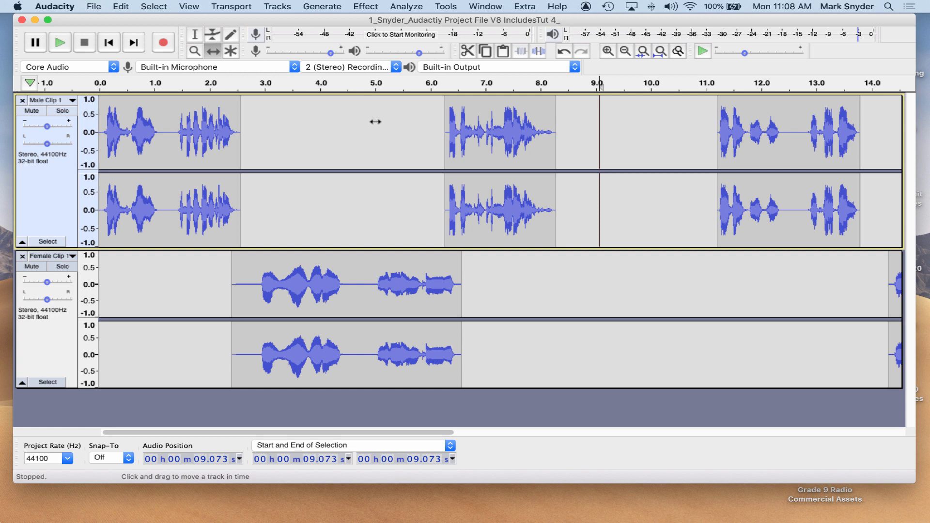
click(195, 35)
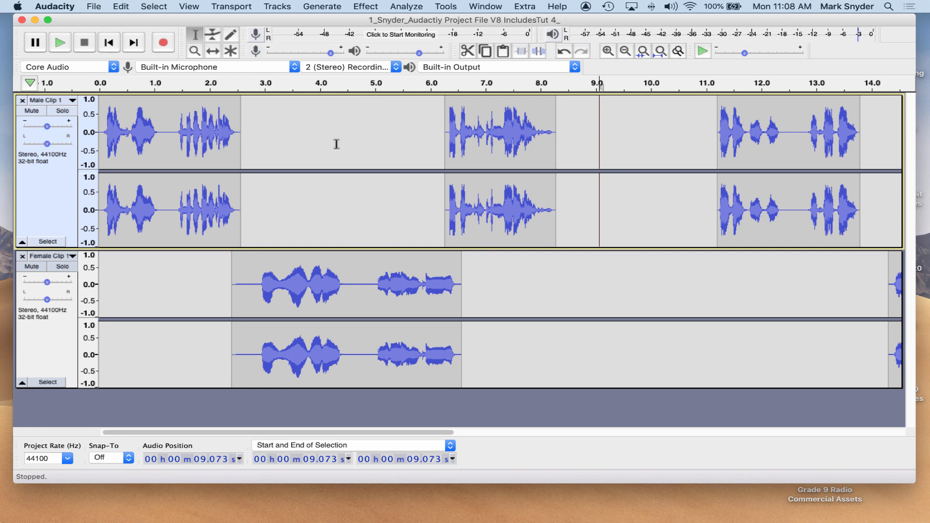
Play the project from about 5.1 s and stop playback.
click(380, 219)
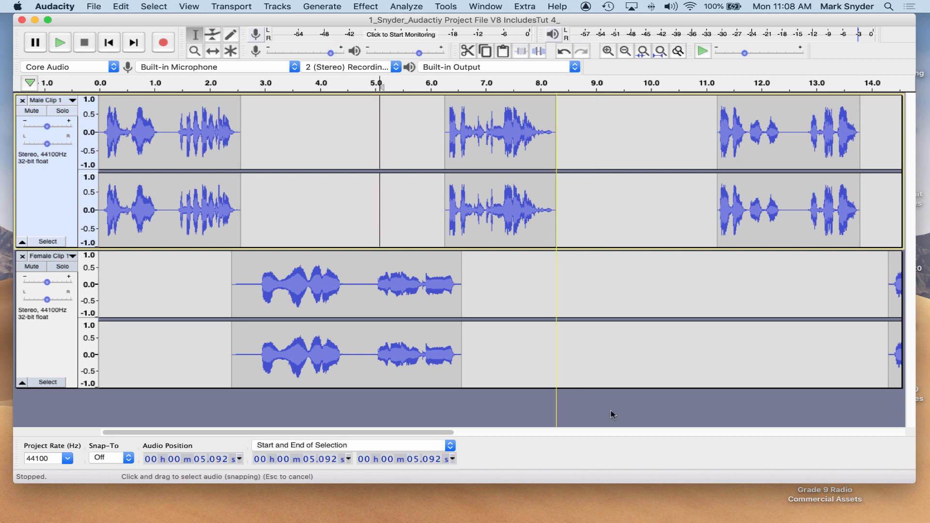
key(space)
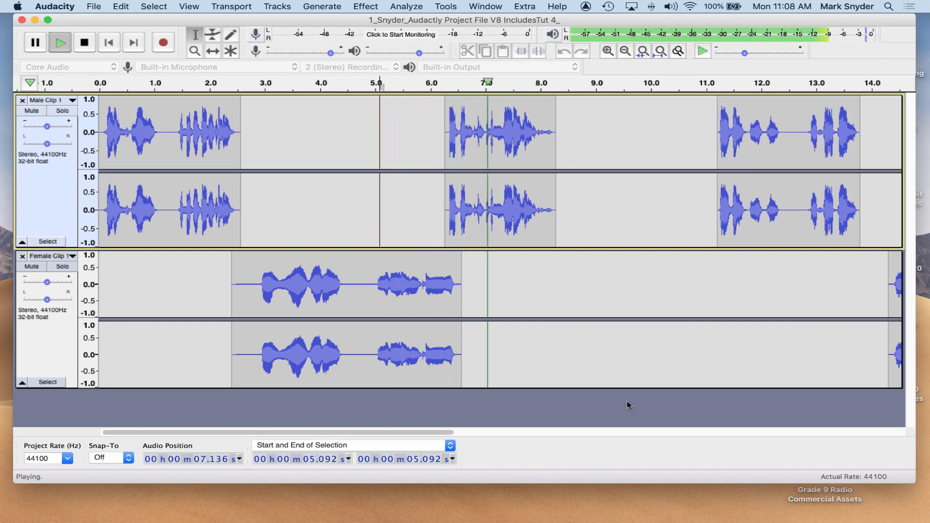
key(space)
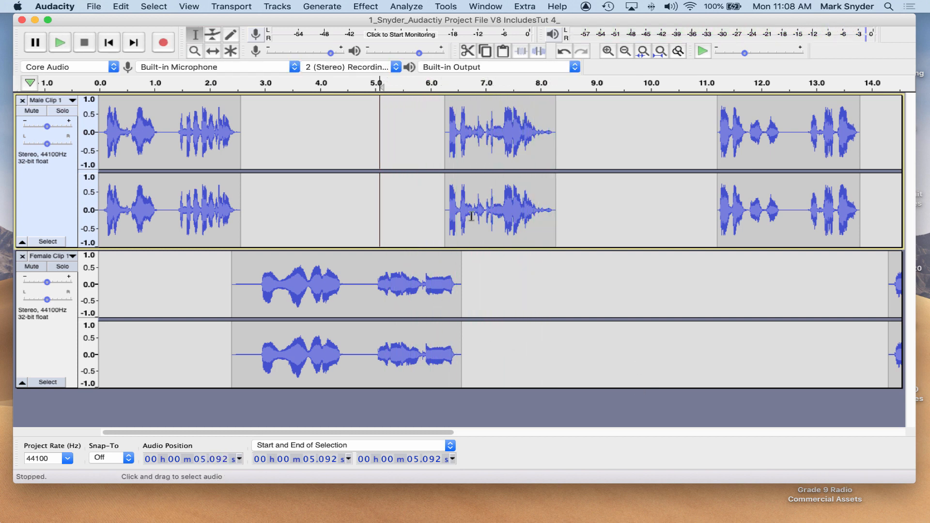
Try shifting the male clip earlier to start at about 6.0 s and play back the transition.
click(213, 51)
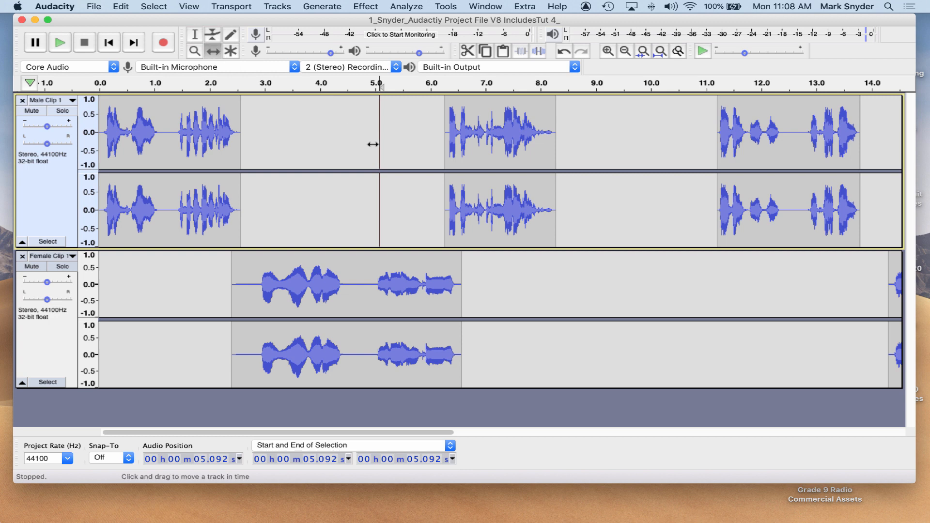
drag(509, 210, 497, 210)
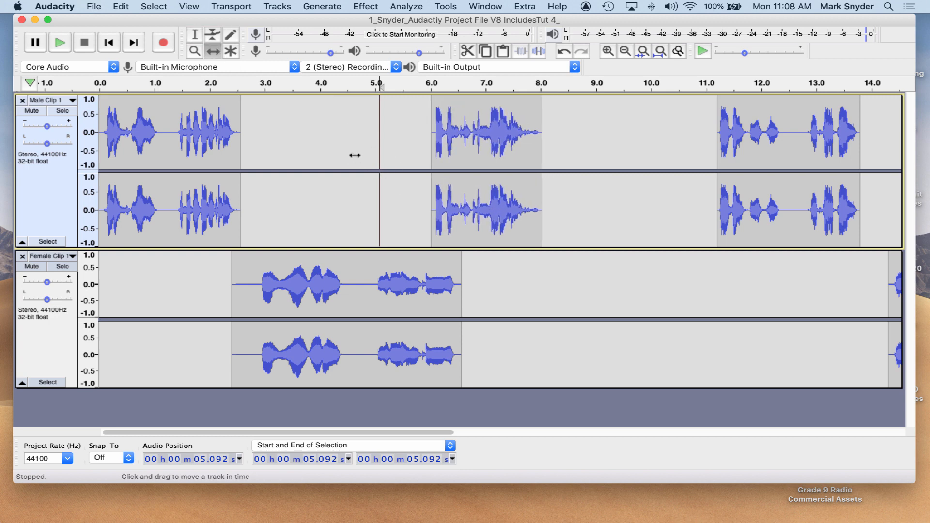
key(space)
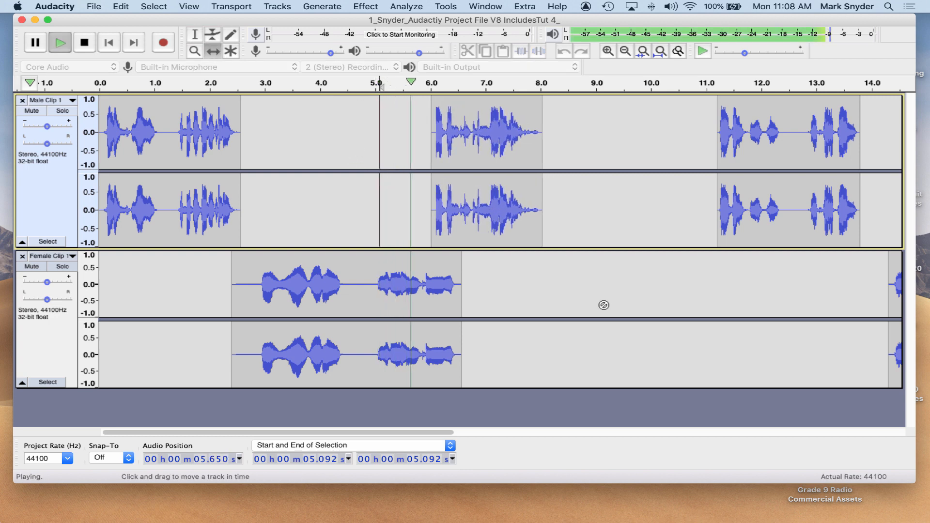
key(space)
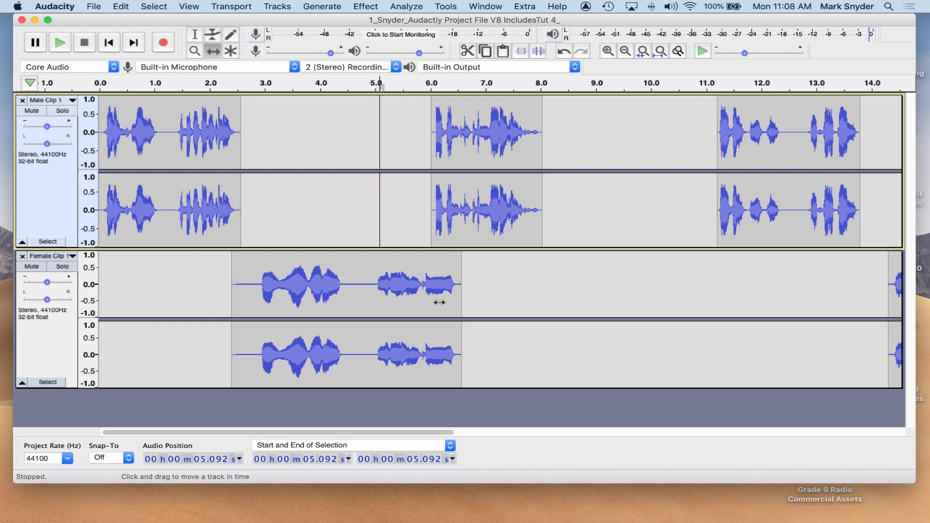
Try the male clip at about 6.2 s and then 6.3 s, playing back each position.
drag(467, 145, 480, 146)
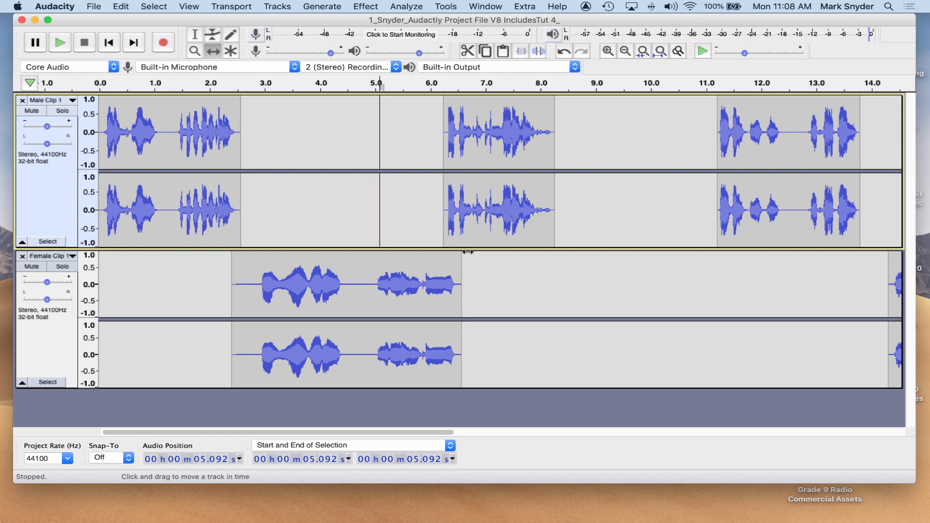
key(space)
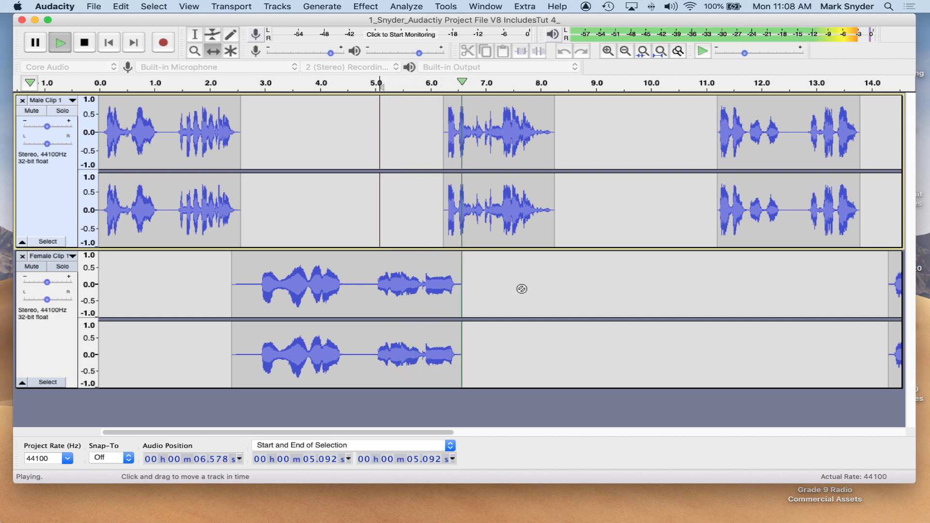
key(space)
drag(473, 150, 480, 156)
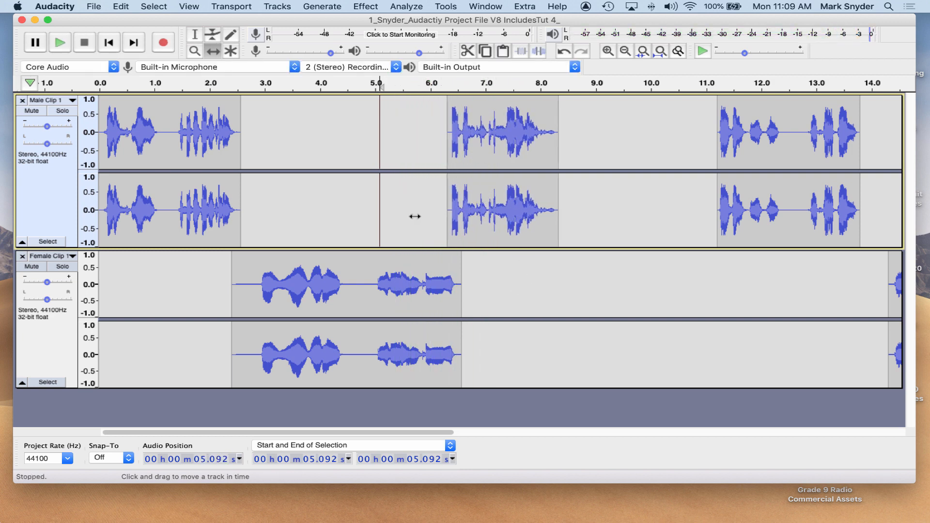
key(space)
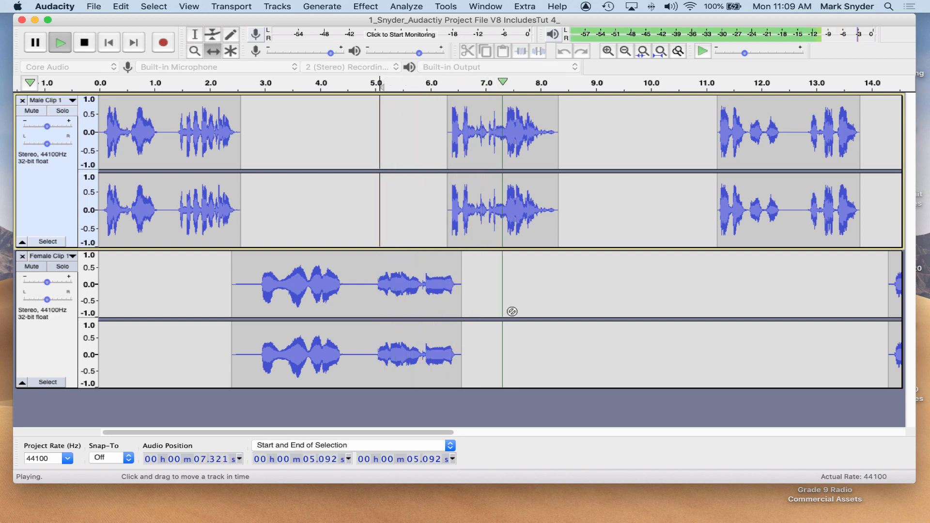
key(space)
Fine-tune the male clip to start at about 6.5 s, playing back the transition to check timing.
drag(493, 138, 497, 143)
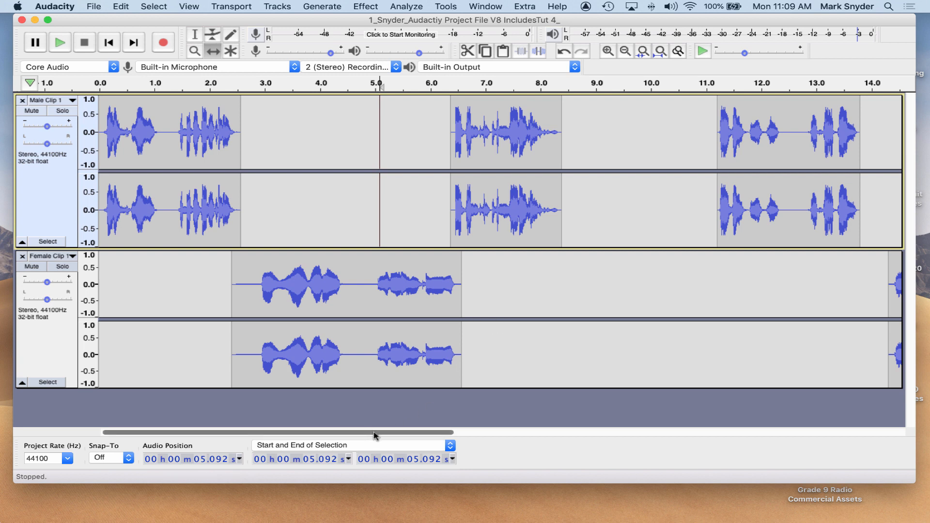
drag(375, 433, 809, 161)
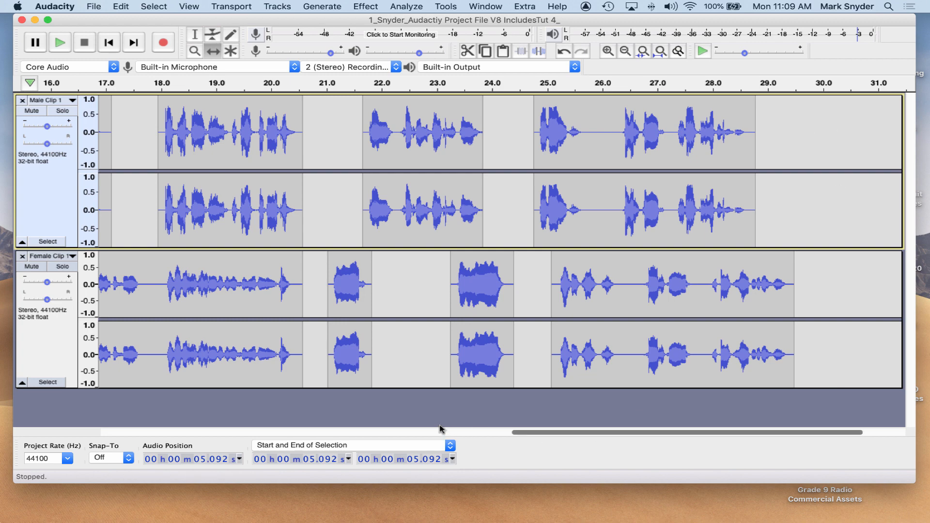
drag(581, 432, 209, 436)
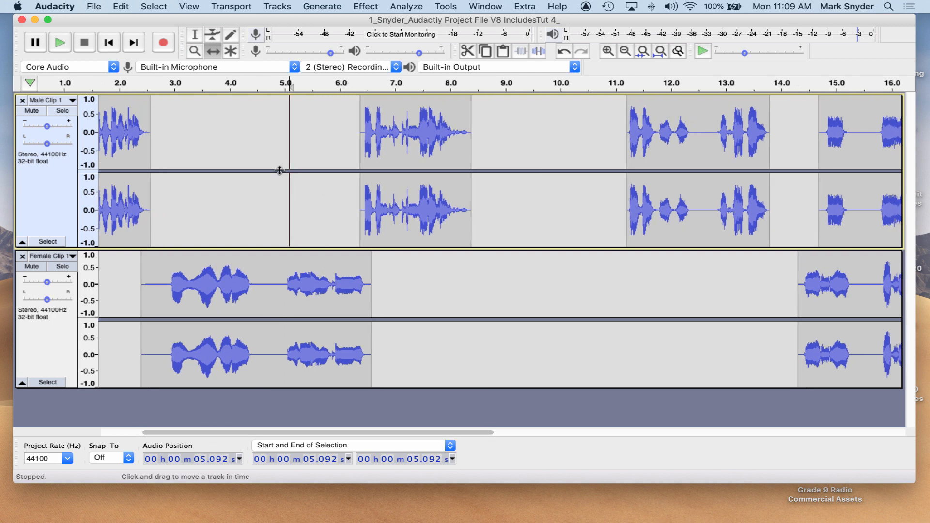
key(space)
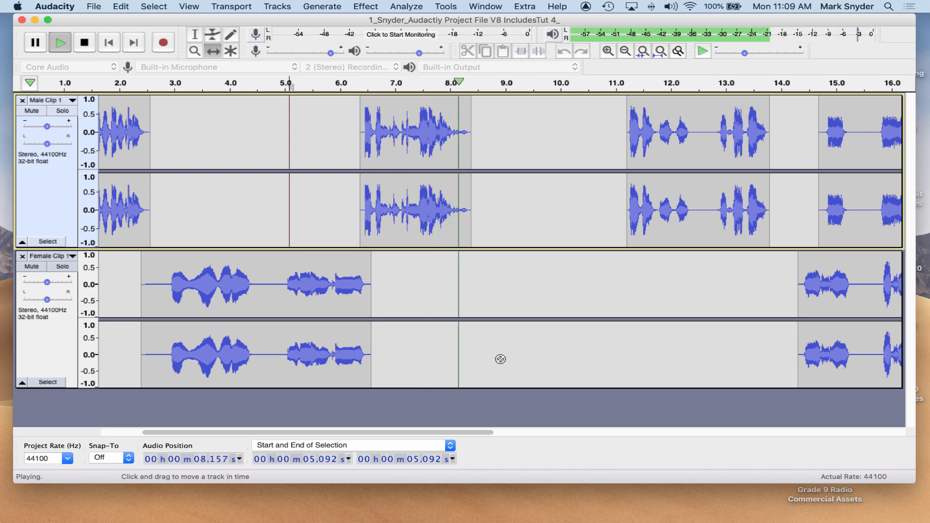
key(space)
drag(409, 113, 413, 113)
key(space)
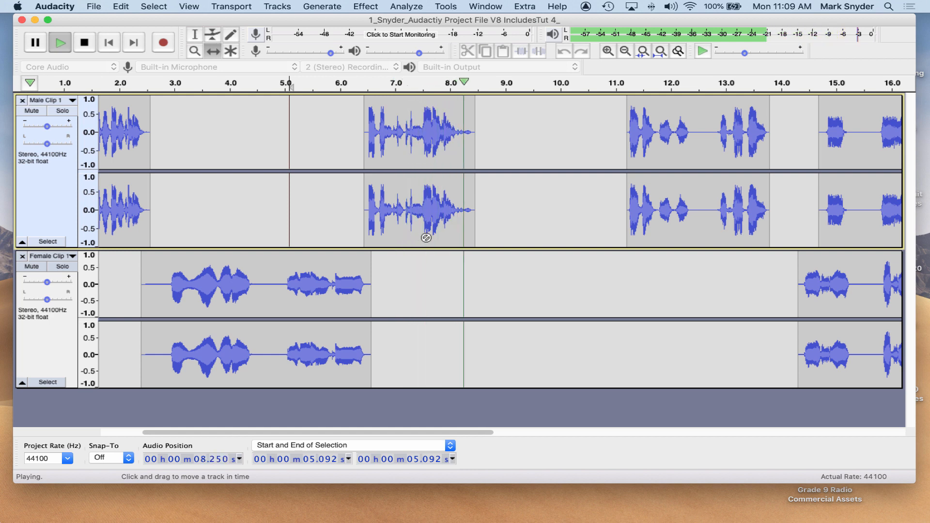
key(space)
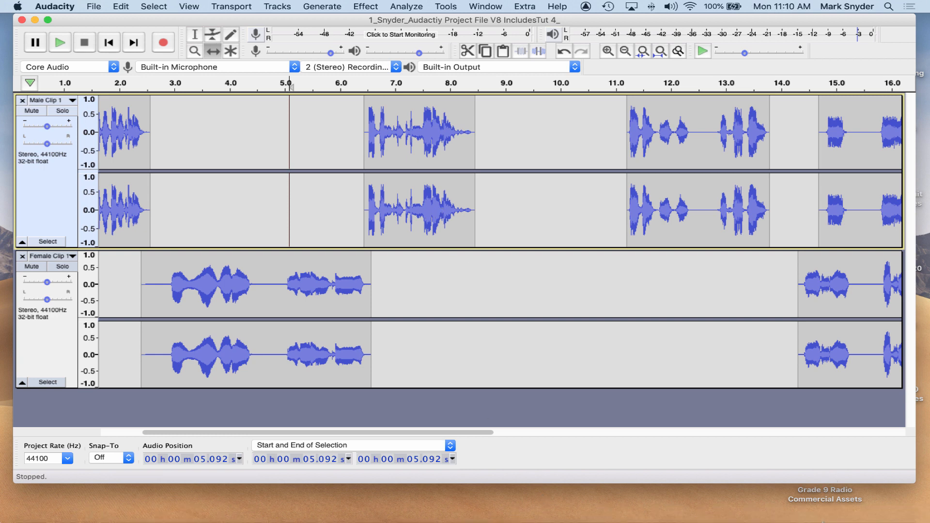
Review the script's line order in Pages and switch back to Audacity.
mouse_move(817, 522)
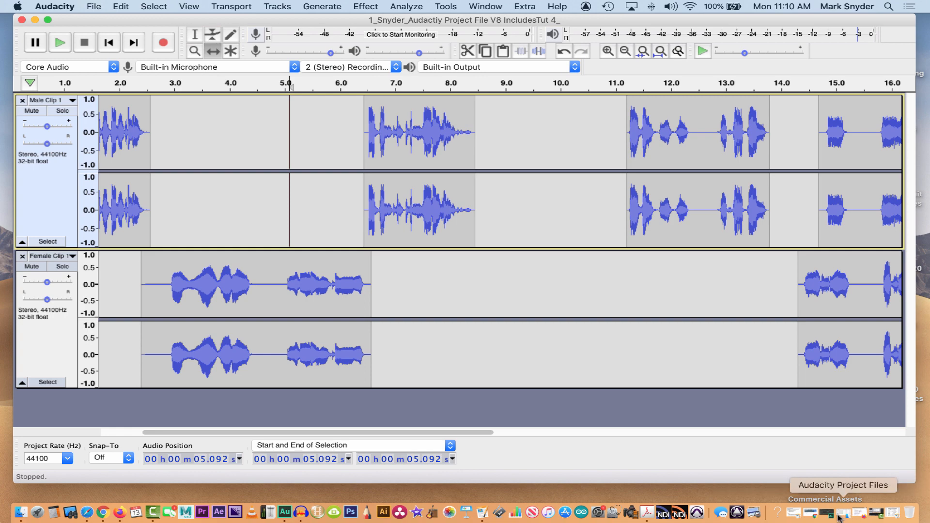
click(894, 514)
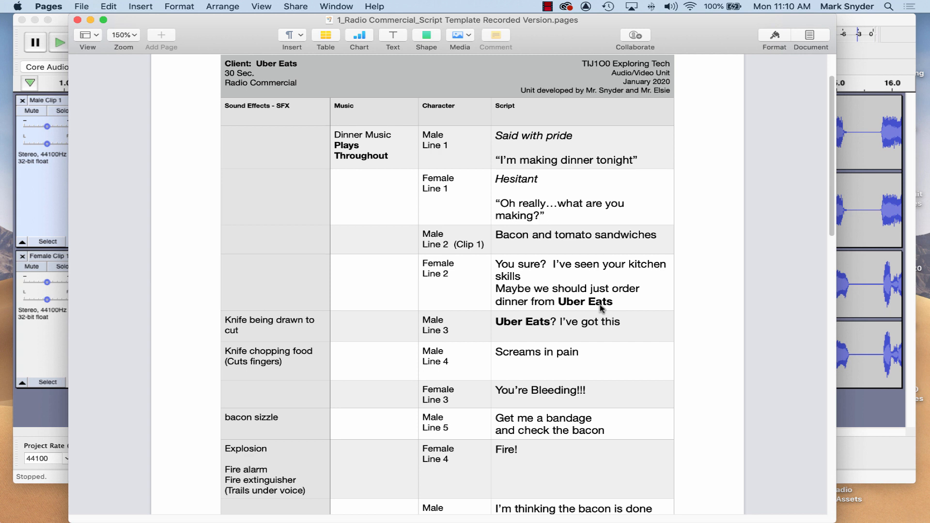
scroll(600, 307, down, 3)
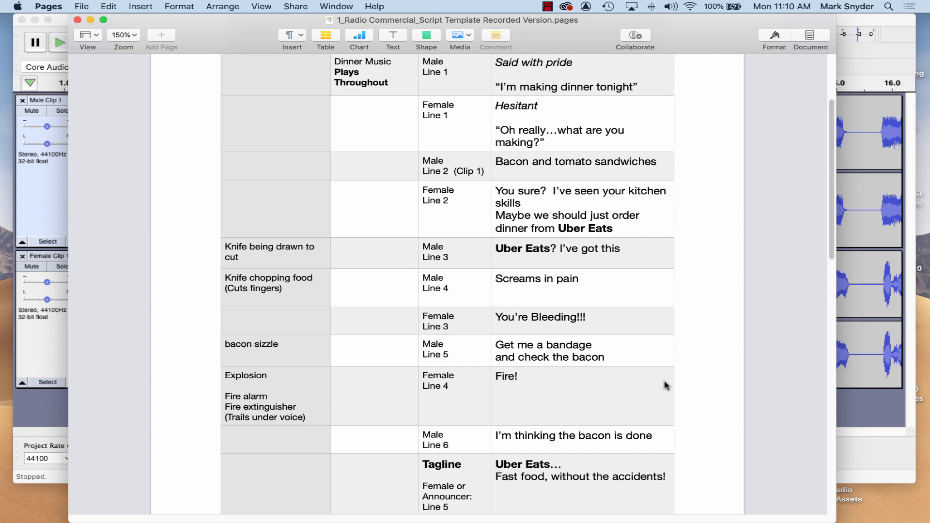
scroll(664, 385, up, 1)
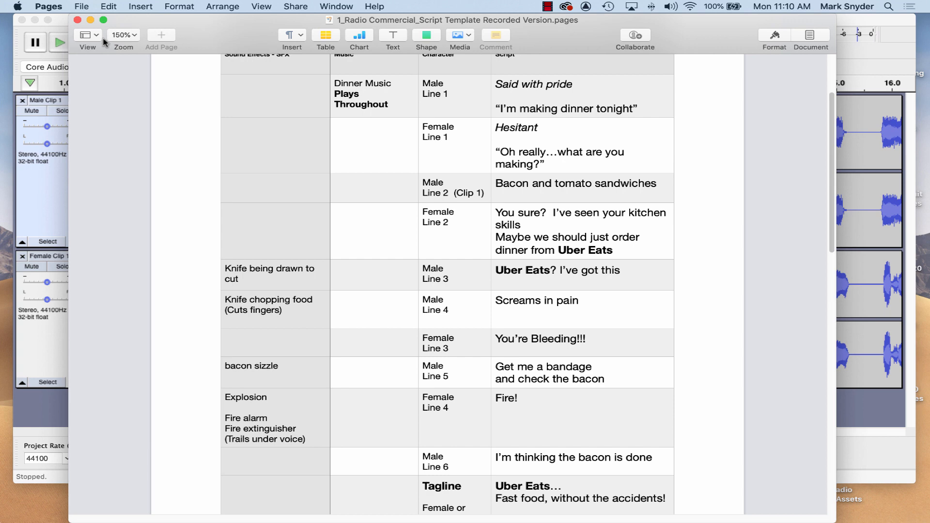
click(91, 20)
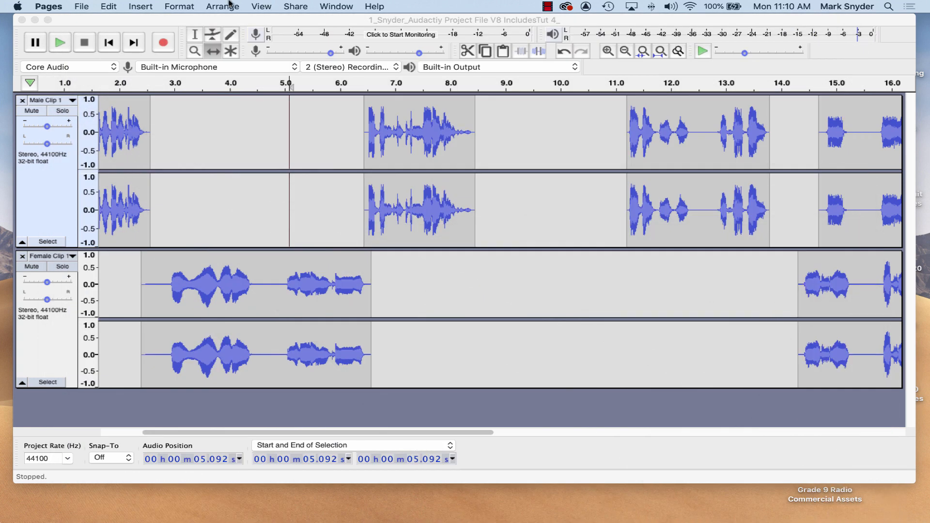
Move the later female clip earlier so it starts at about 8.3 s.
click(687, 265)
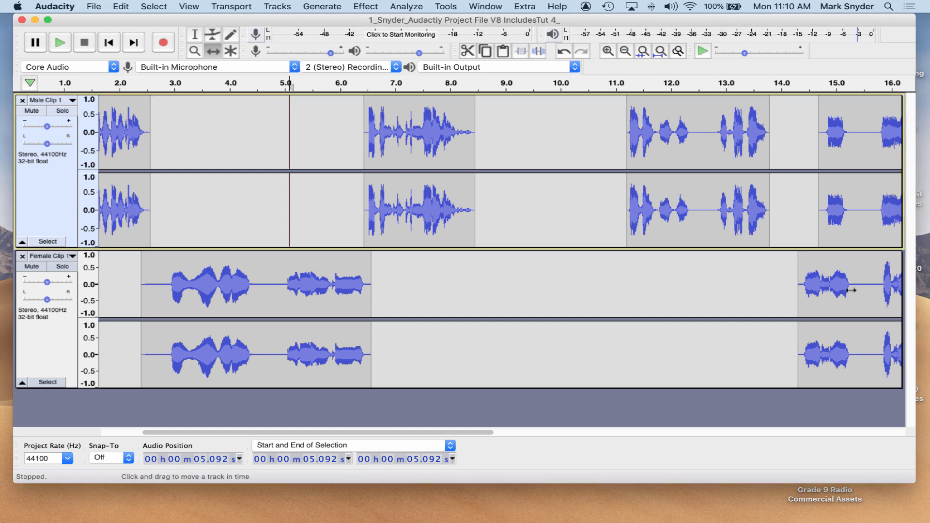
drag(851, 290, 519, 284)
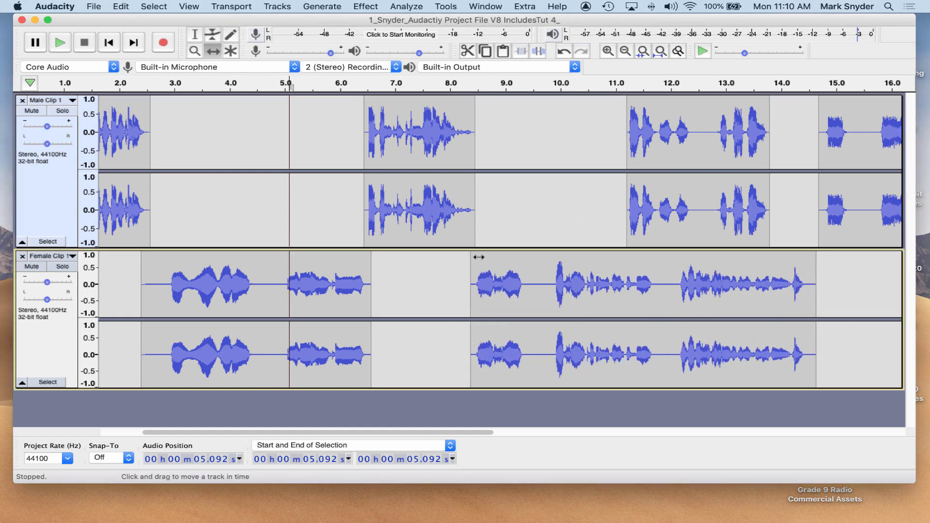
Play the project from about 8.0 s and stop playback.
click(194, 34)
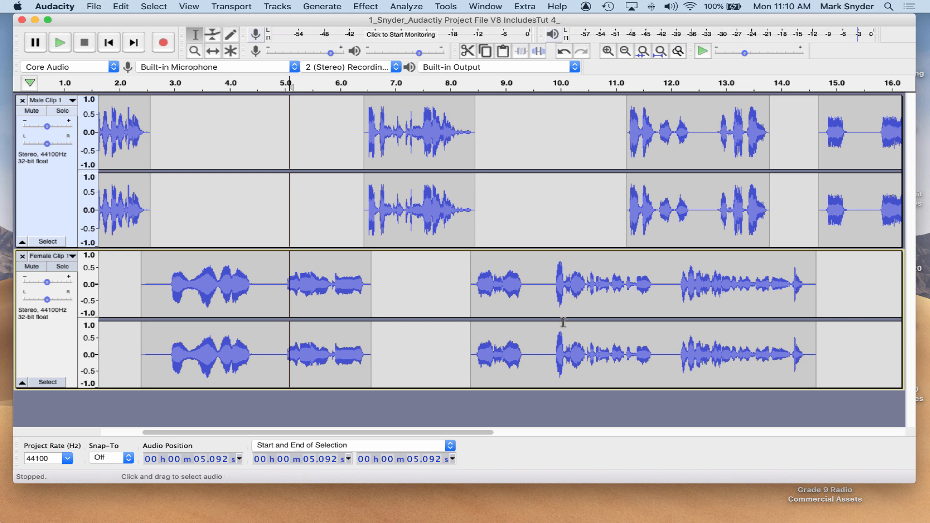
click(450, 289)
key(space)
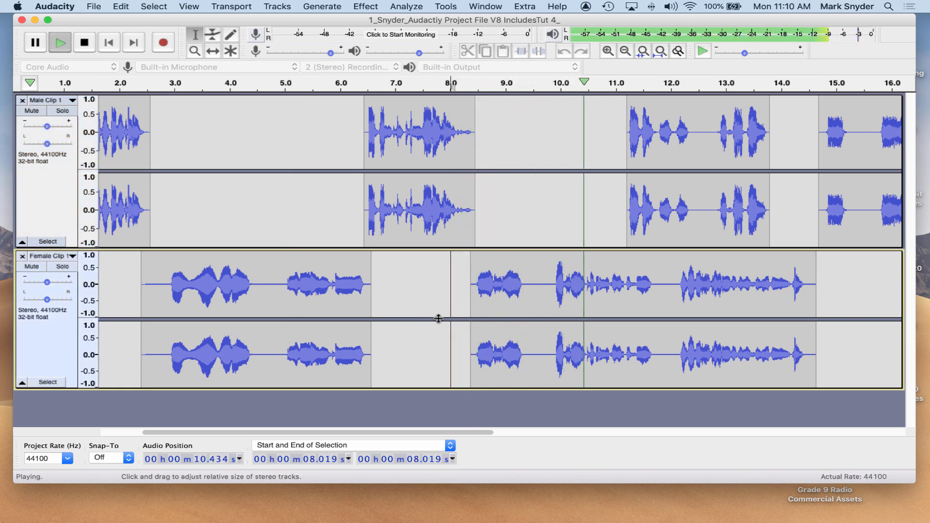
key(space)
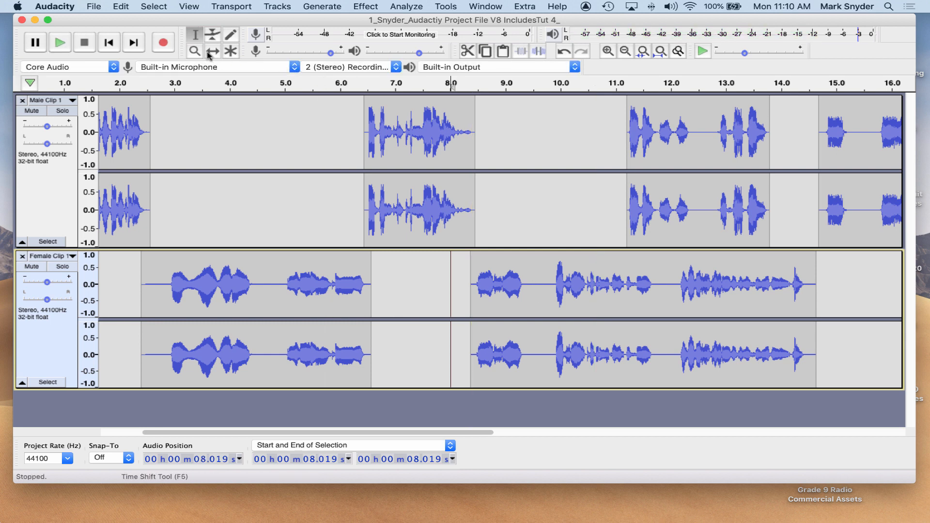
Nudge the female clip later to start at about 8.5 s, playing back the transition after each move.
click(212, 51)
drag(526, 289, 531, 292)
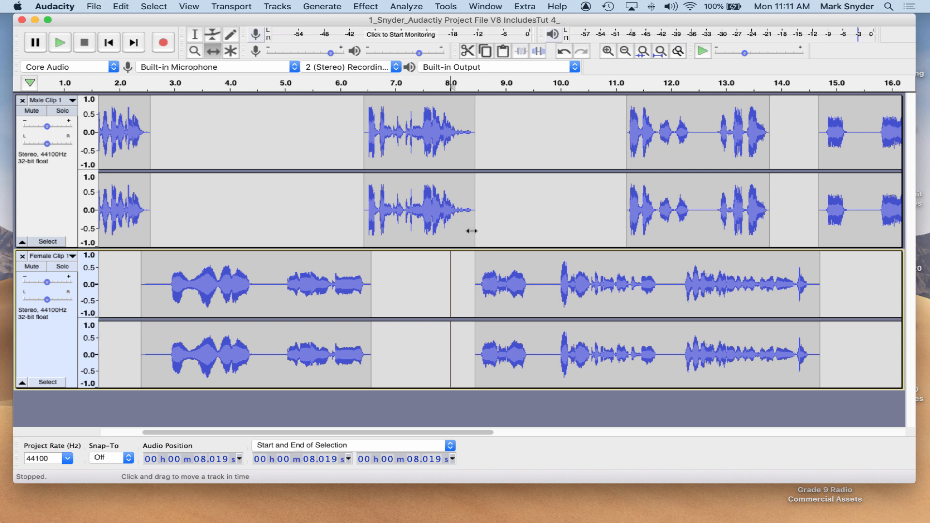
key(space)
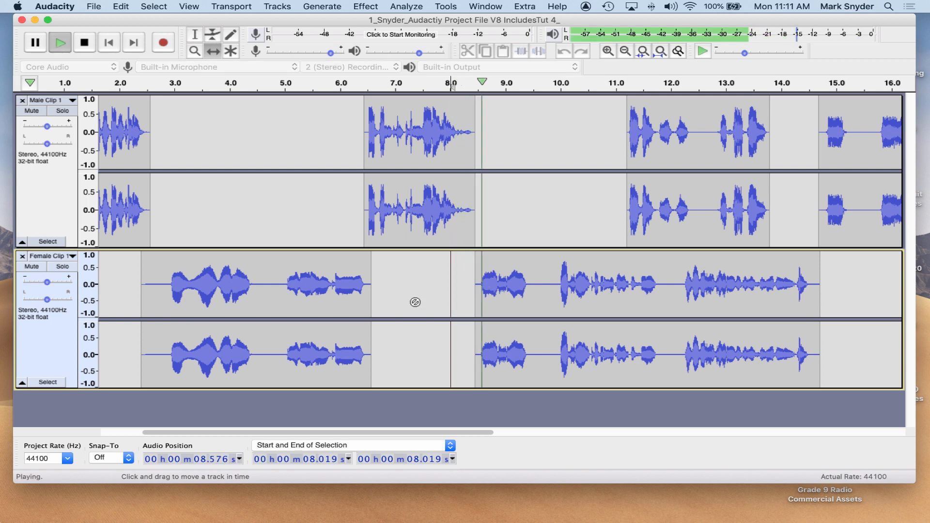
key(space)
drag(530, 276, 538, 276)
key(space)
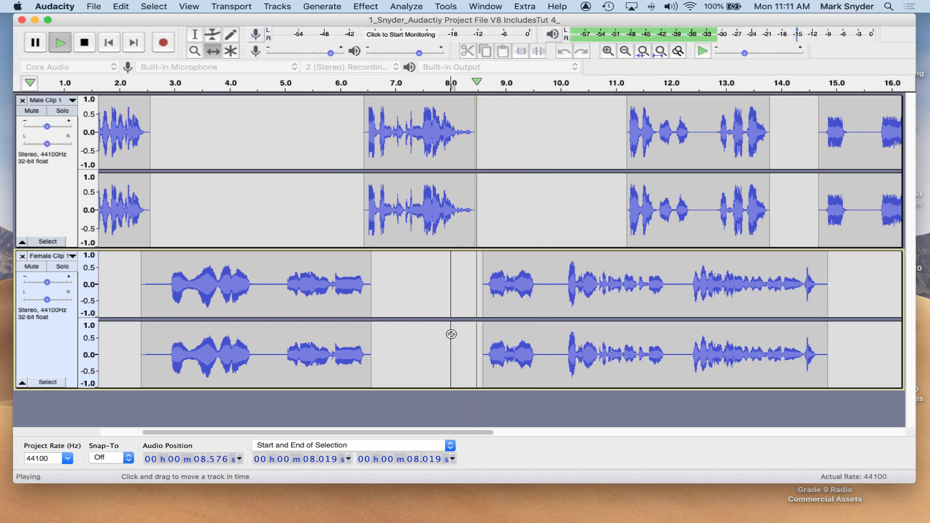
key(space)
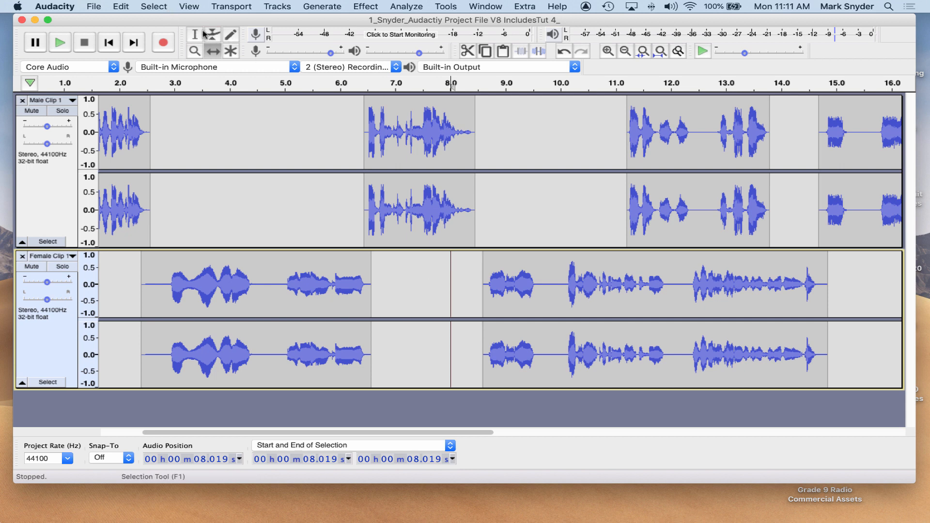
Play the project from about 7.7 s and from about 7.2 s to review the clip transitions.
key(F1)
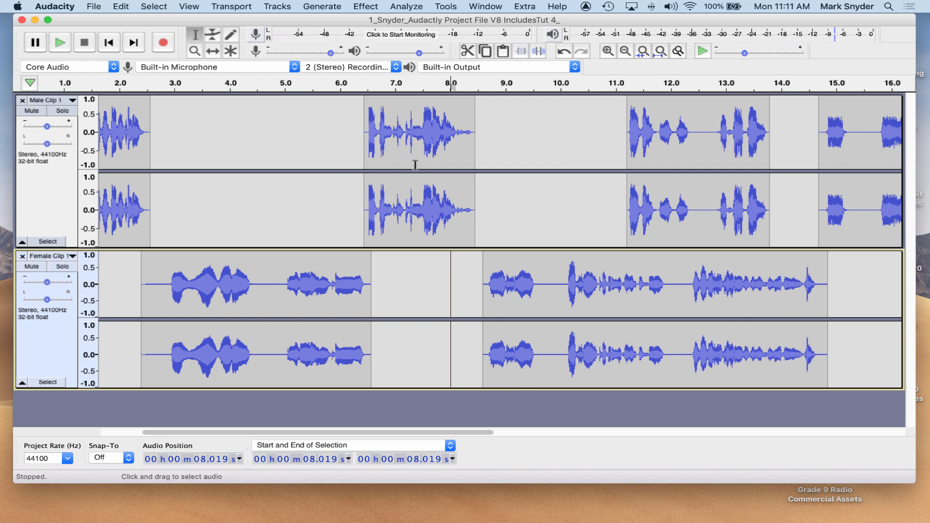
click(460, 136)
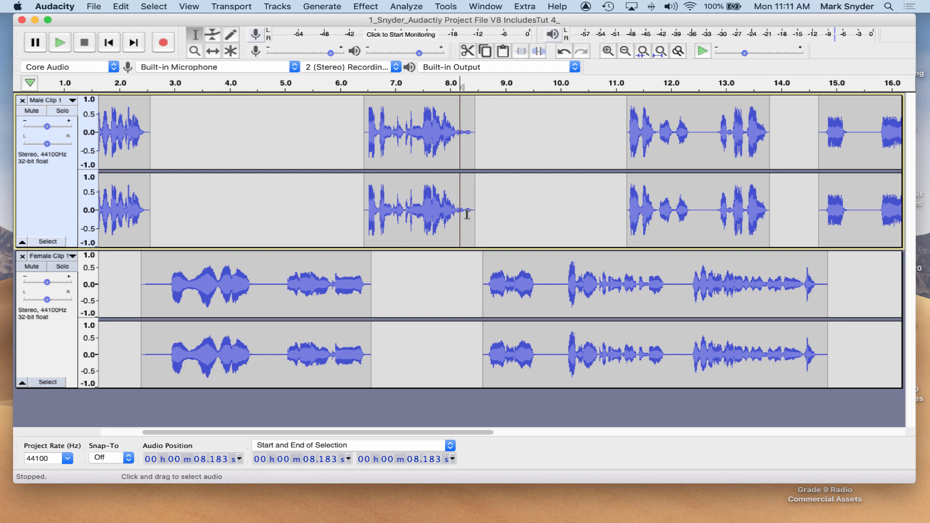
click(434, 132)
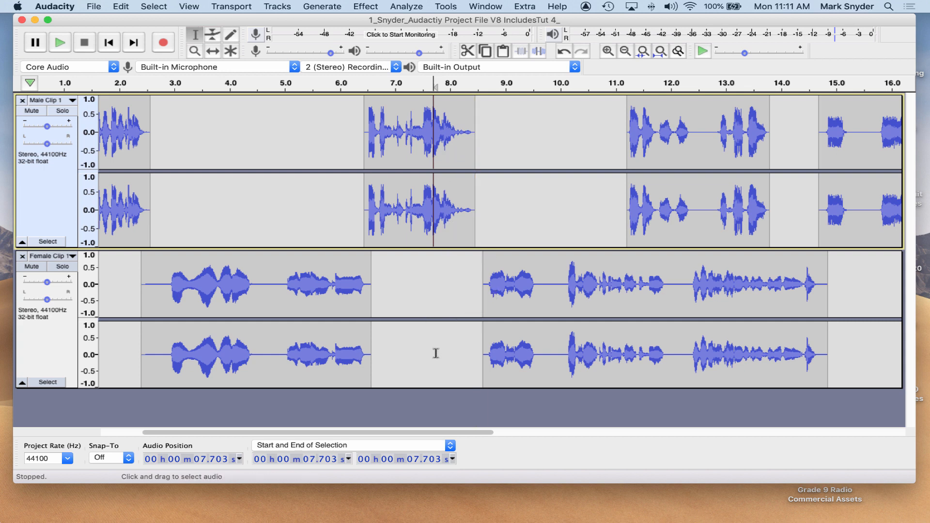
key(space)
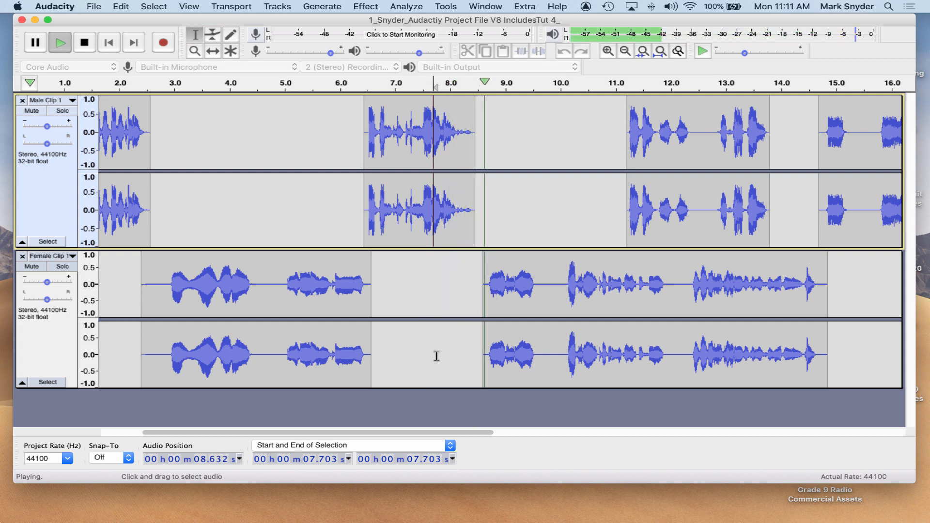
key(space)
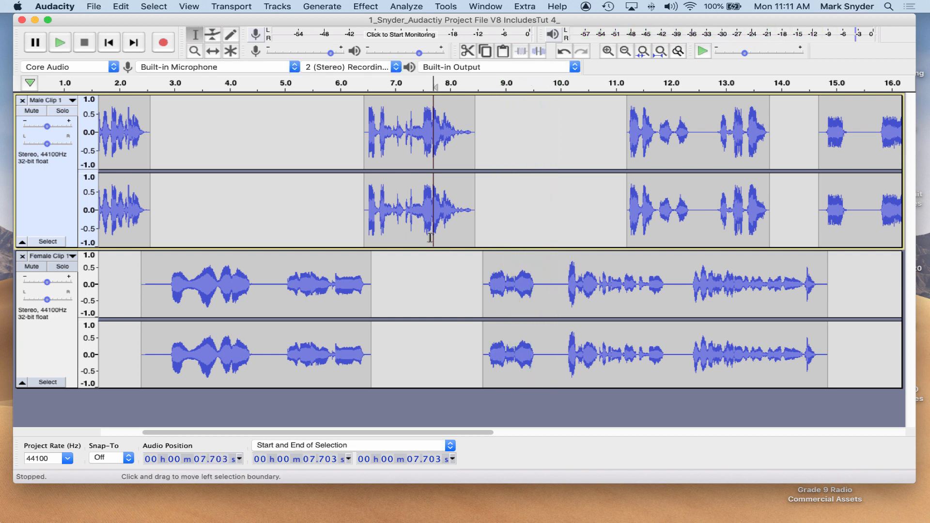
click(408, 226)
key(space)
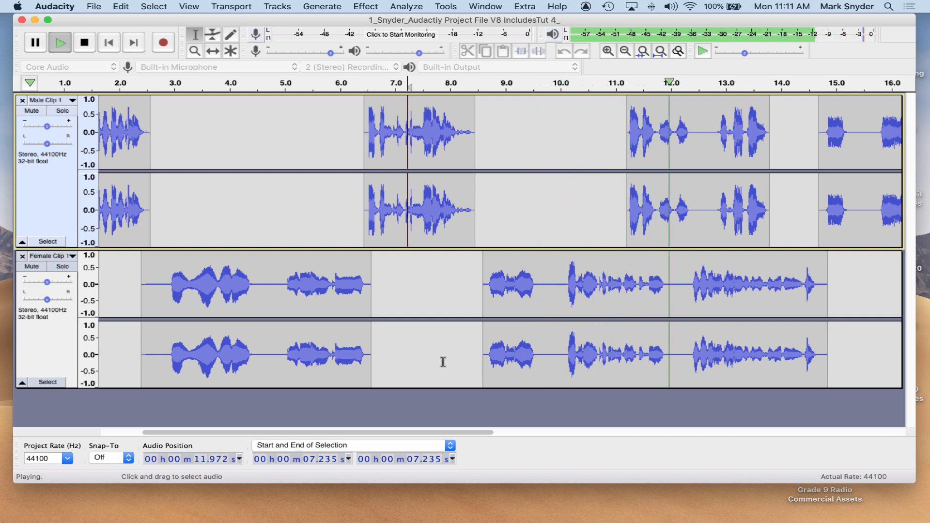
key(space)
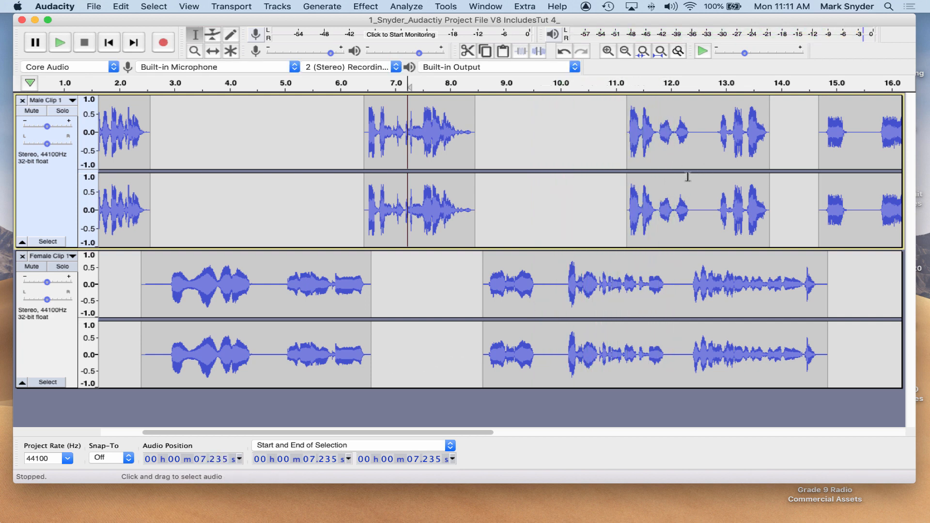
Select the male clips after about 10 s and shift them later so they start at about 34.6 s.
click(624, 52)
click(625, 51)
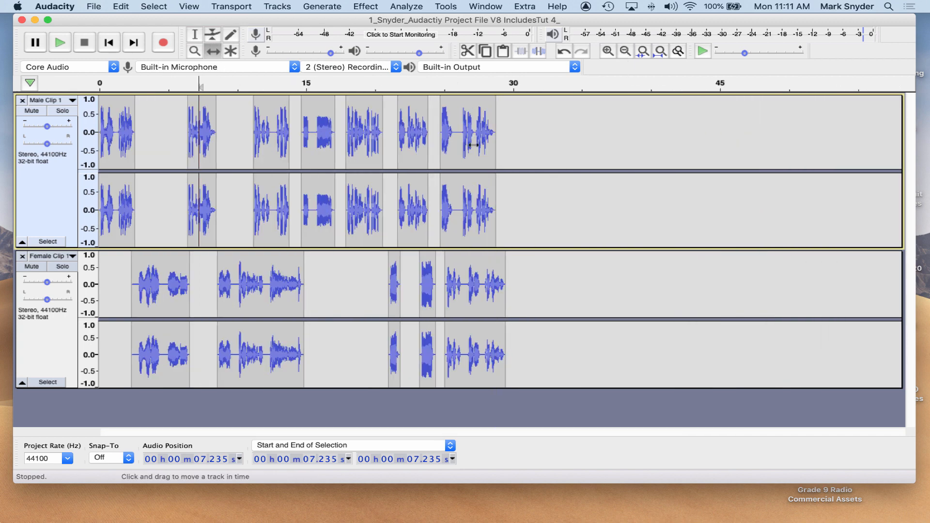
click(194, 39)
drag(520, 184, 239, 189)
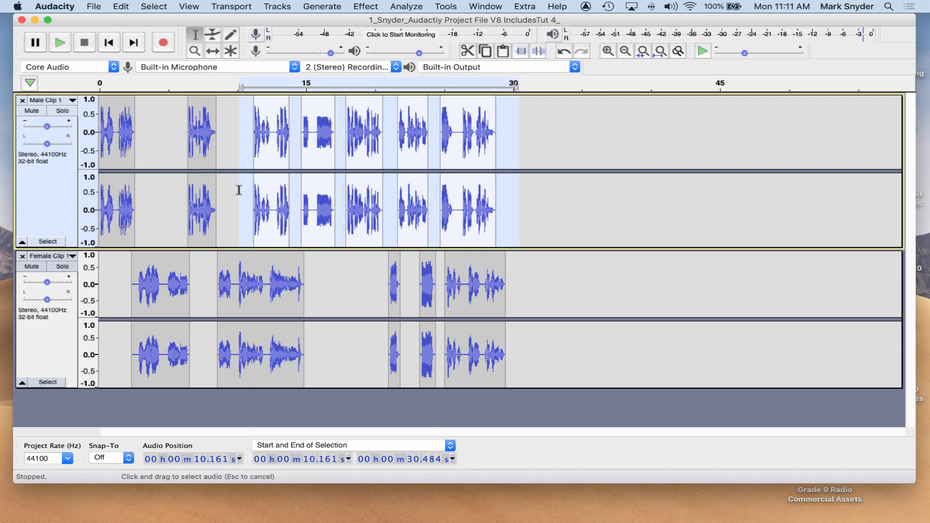
click(214, 51)
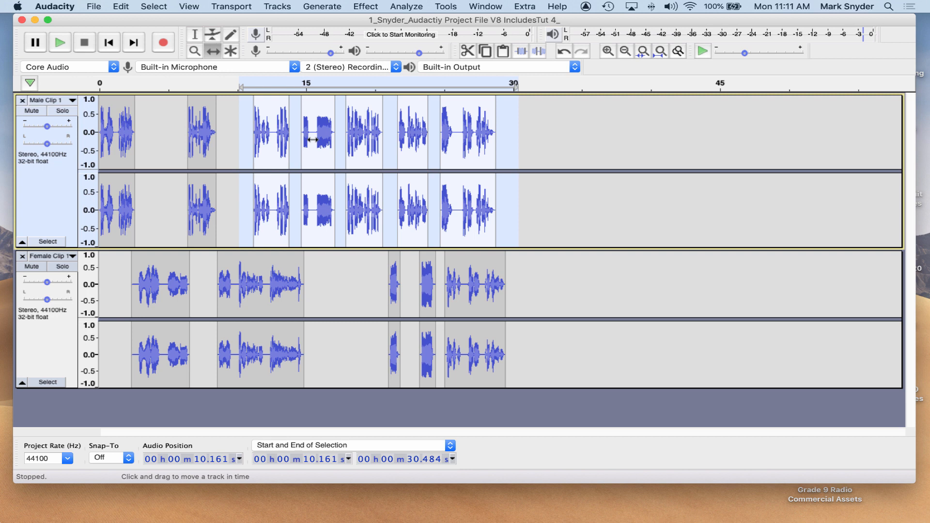
drag(313, 140, 648, 154)
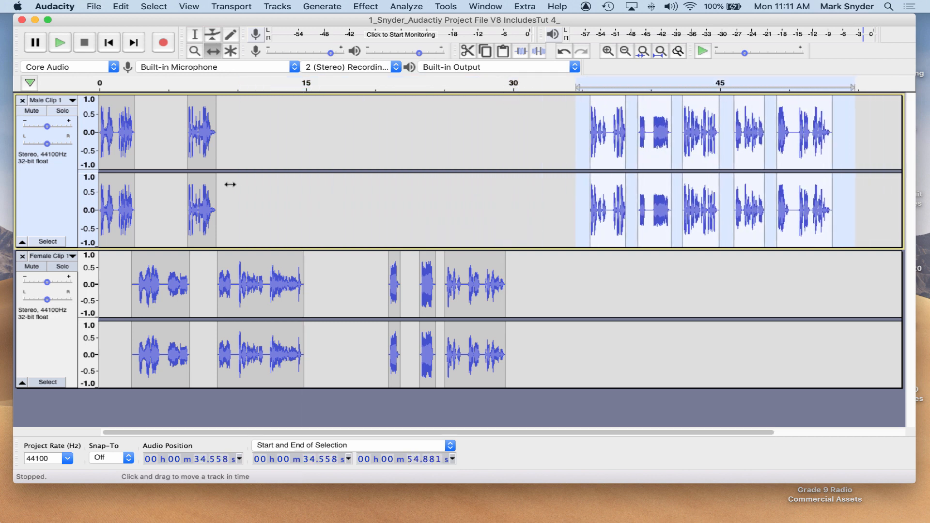
Select the later female clips from about 20.5 s and shift them later so they start at about 36 s.
click(195, 34)
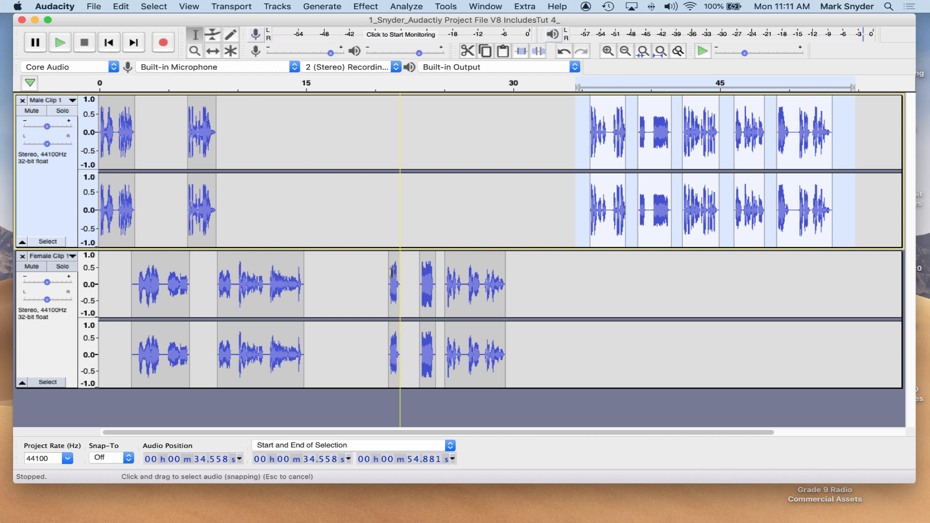
drag(382, 270, 529, 271)
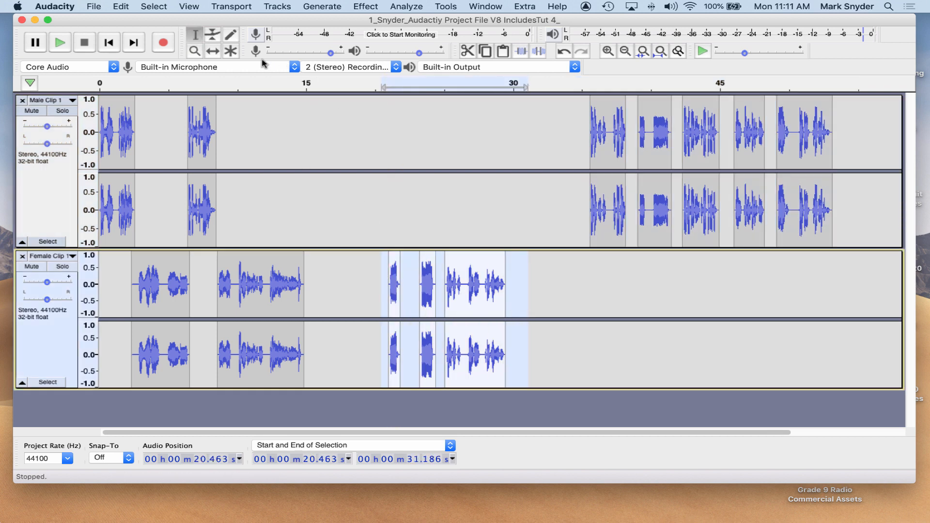
click(213, 51)
drag(460, 310, 672, 317)
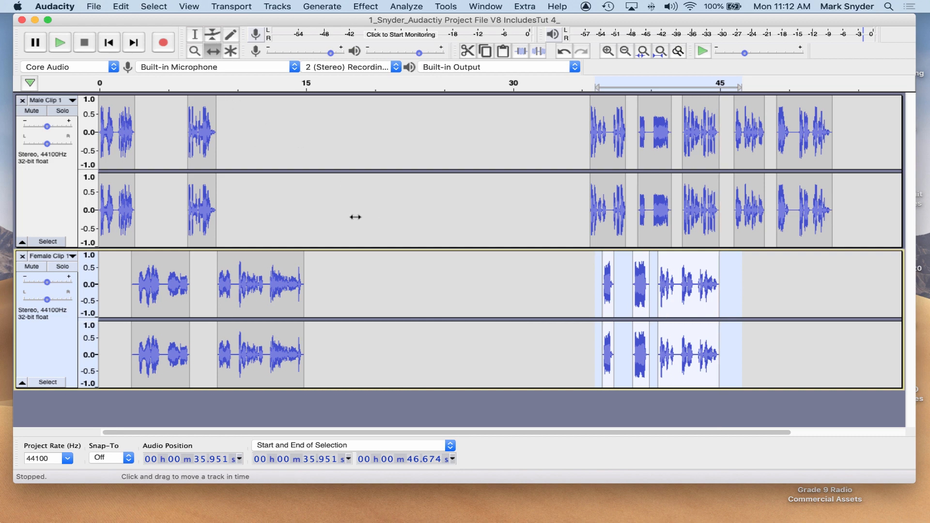
Play the project from about 7.4 s to review the opening clip sequence.
click(608, 51)
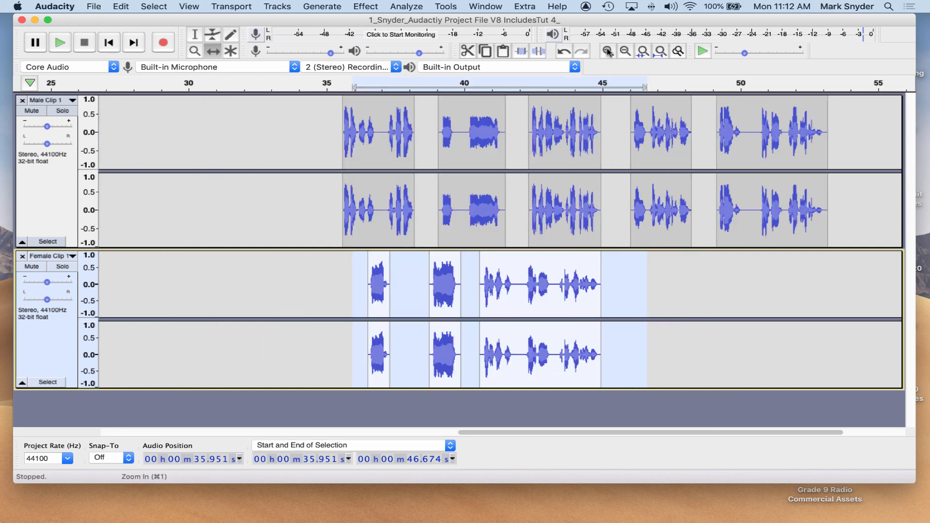
click(608, 50)
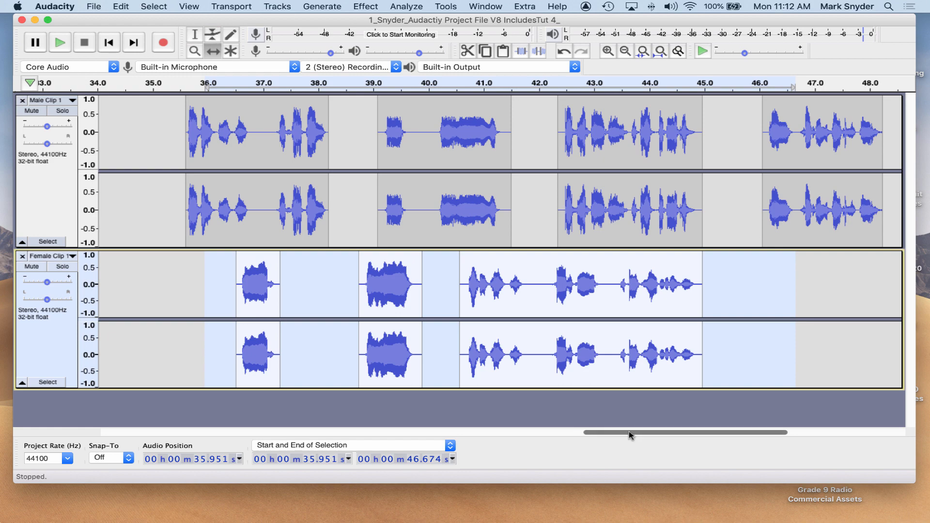
drag(629, 431, 160, 423)
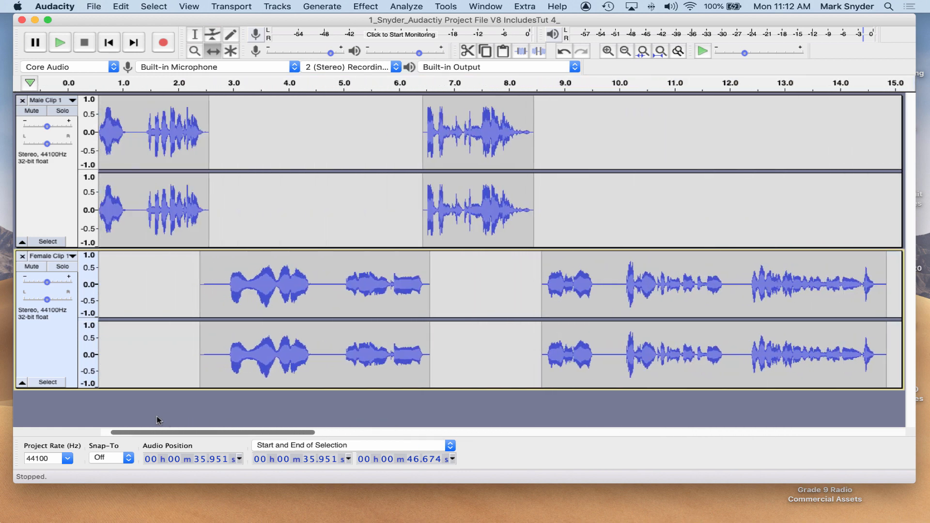
click(625, 51)
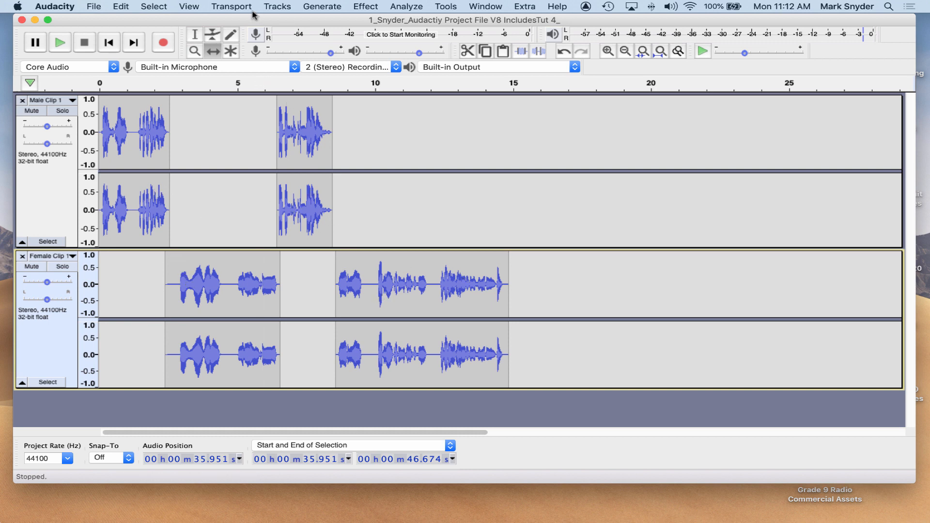
click(194, 35)
click(305, 144)
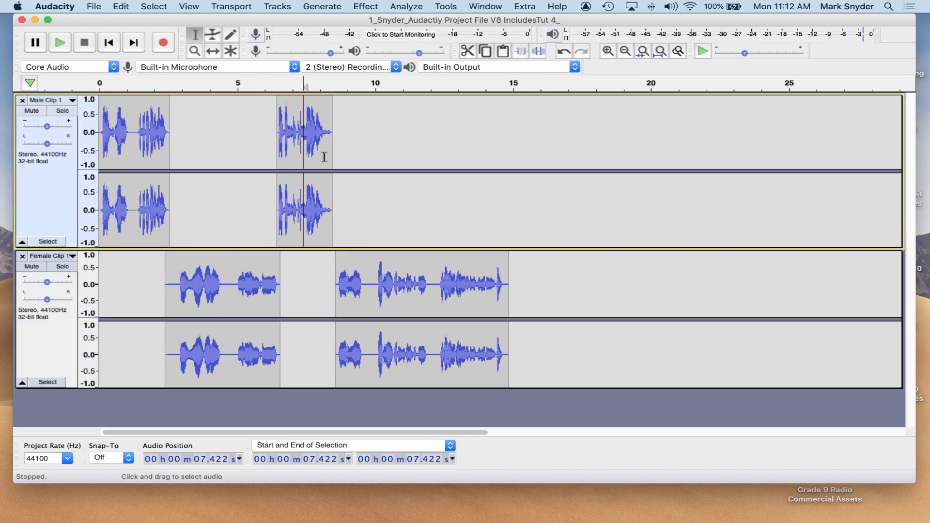
key(space)
Switch to Pages and scroll through the commercial script to review the order of lines.
mouse_move(813, 521)
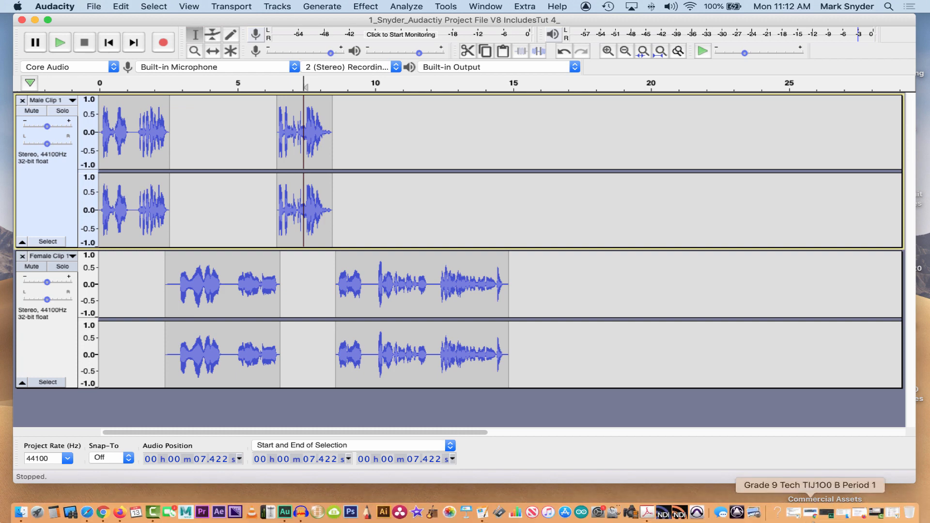
click(892, 517)
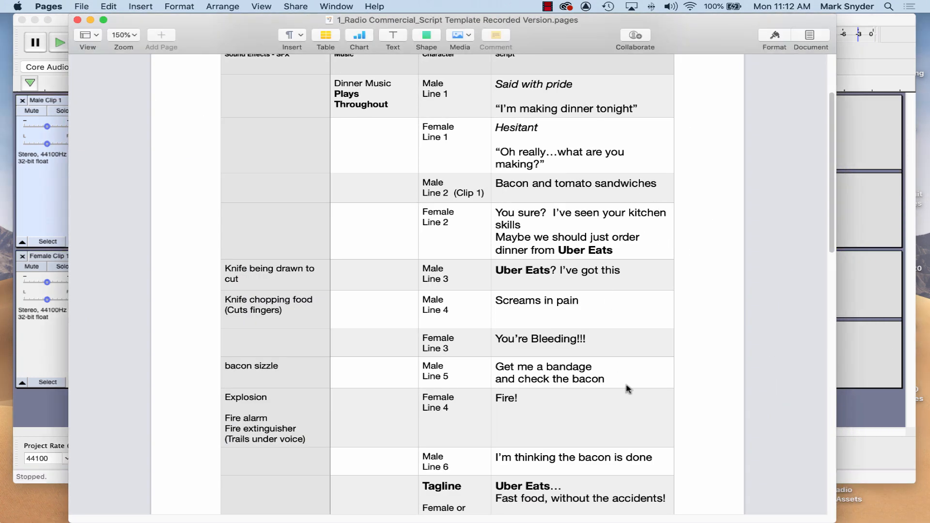
scroll(733, 353, down, 5)
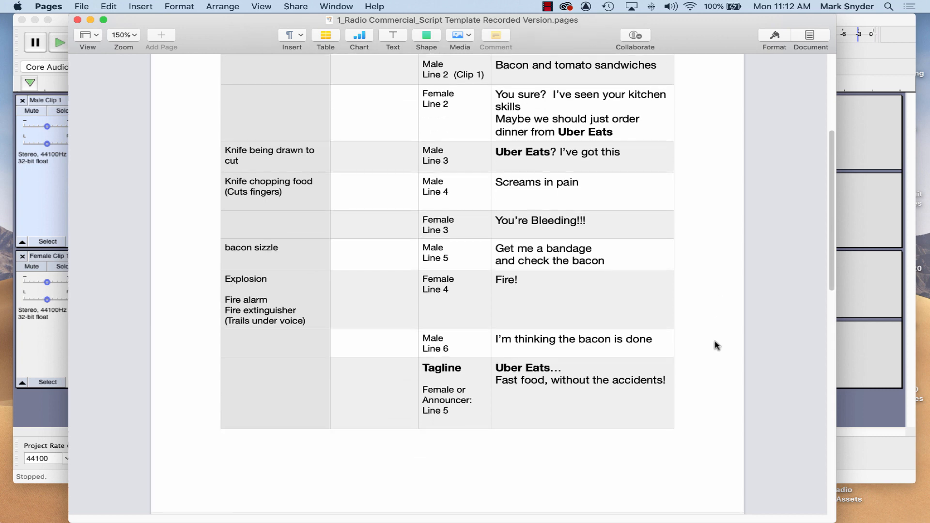
scroll(715, 346, up, 8)
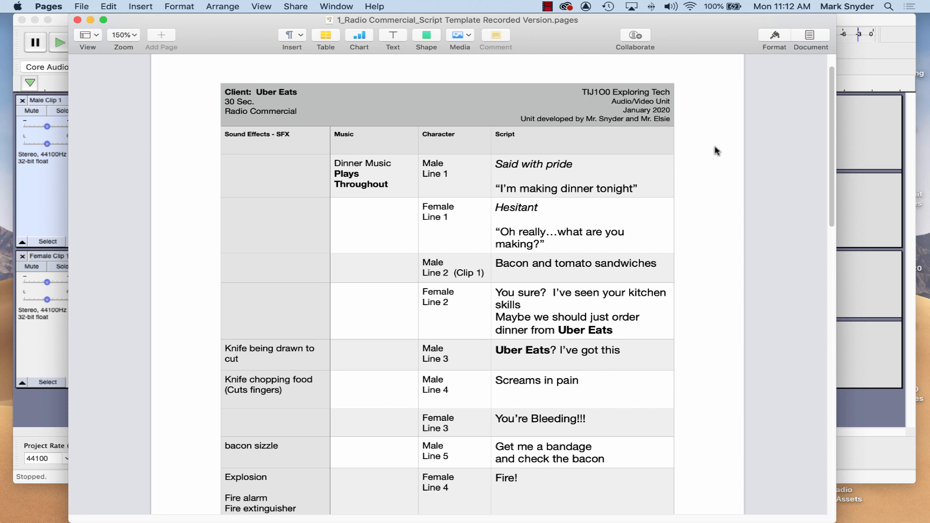
click(548, 6)
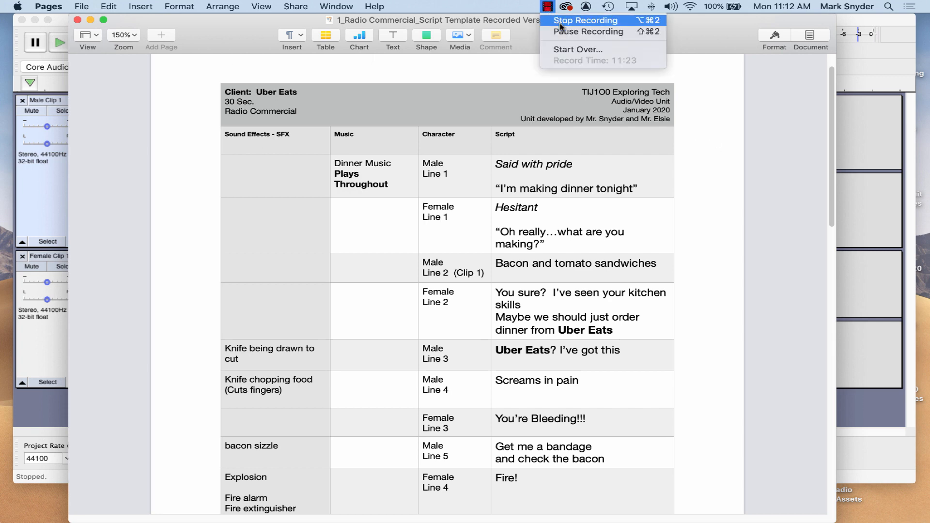